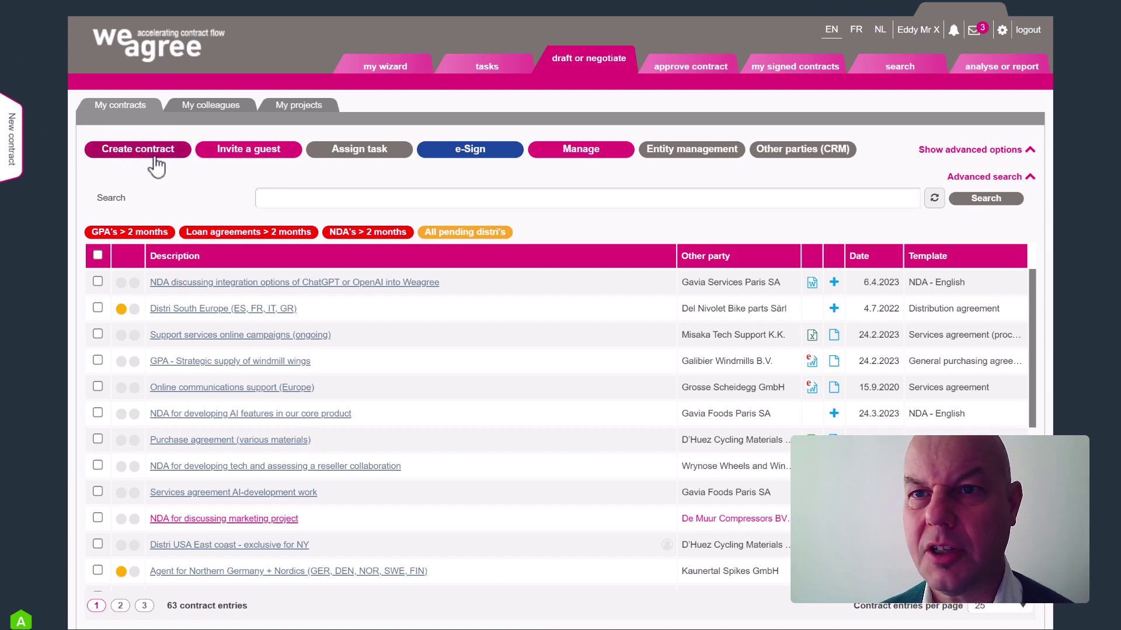
Open the contract creation pane, view the available templates and user group options, and close it.
click(154, 155)
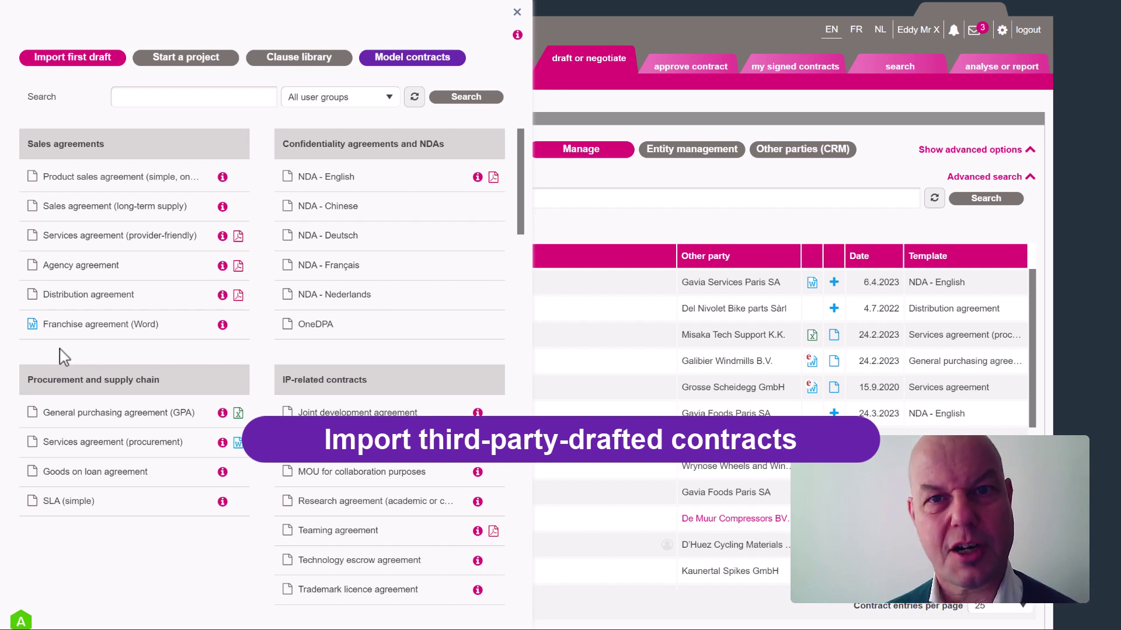
mouse_move(88, 67)
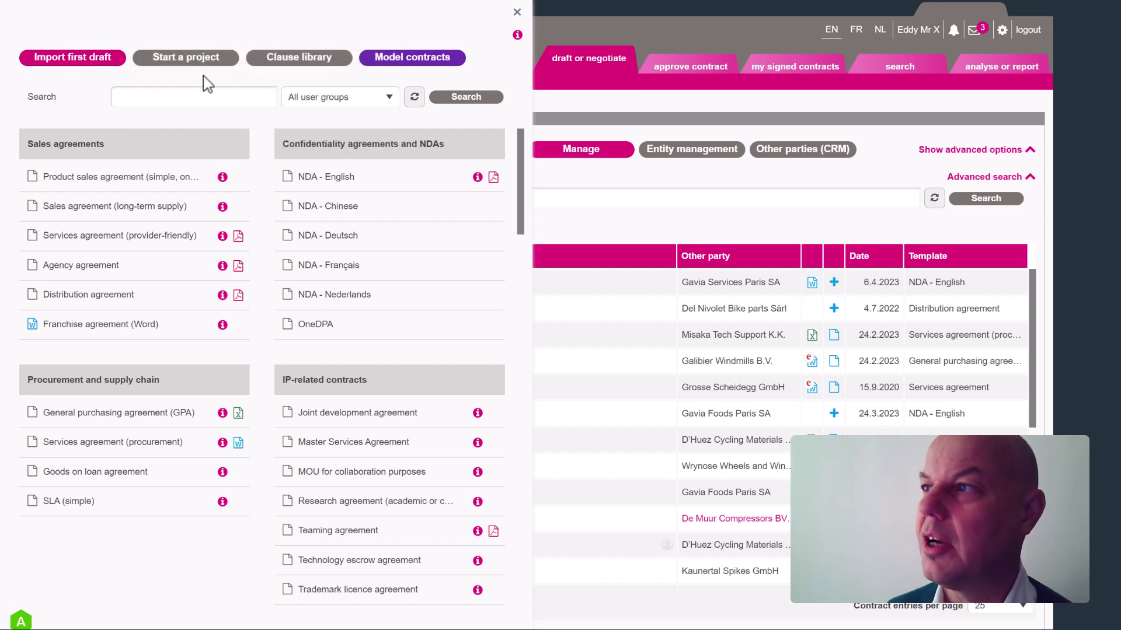
mouse_move(973, 42)
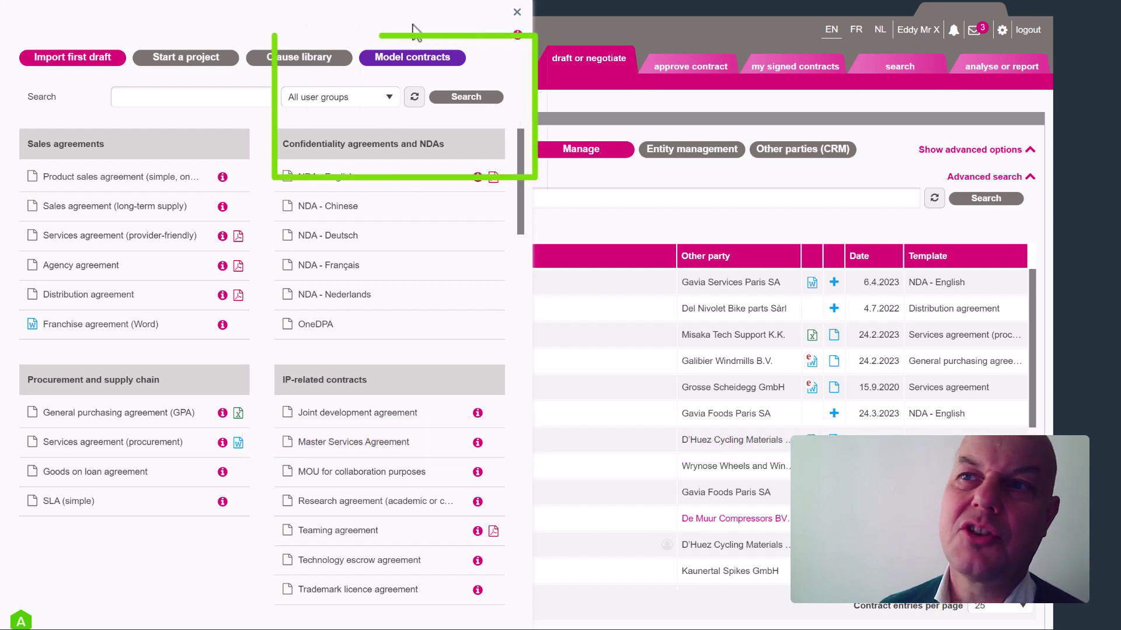
mouse_move(422, 71)
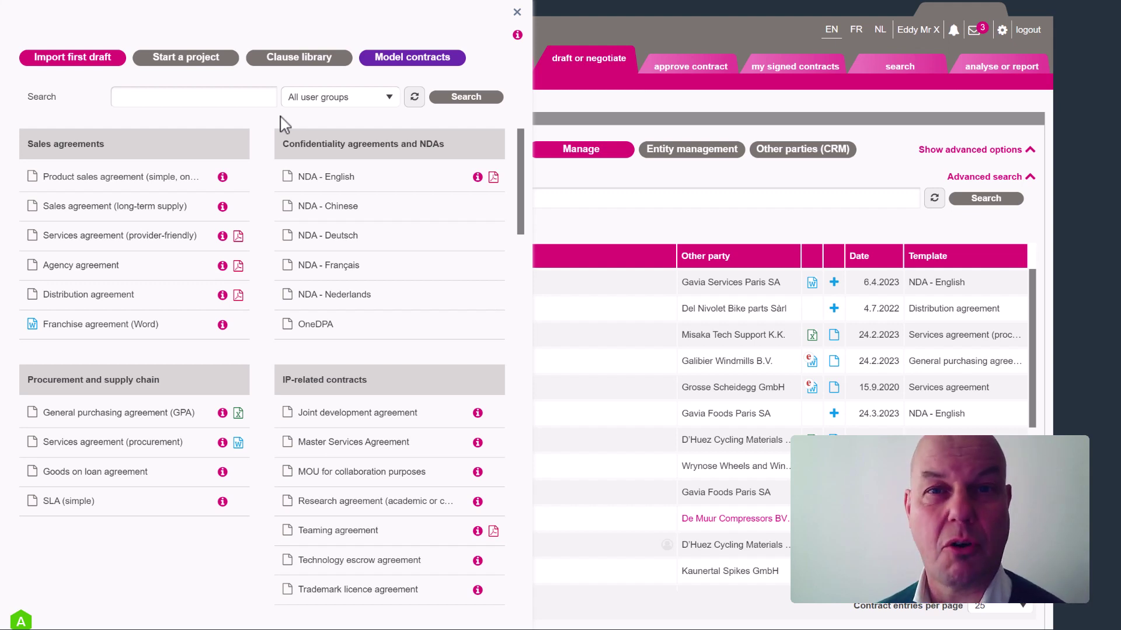
click(295, 96)
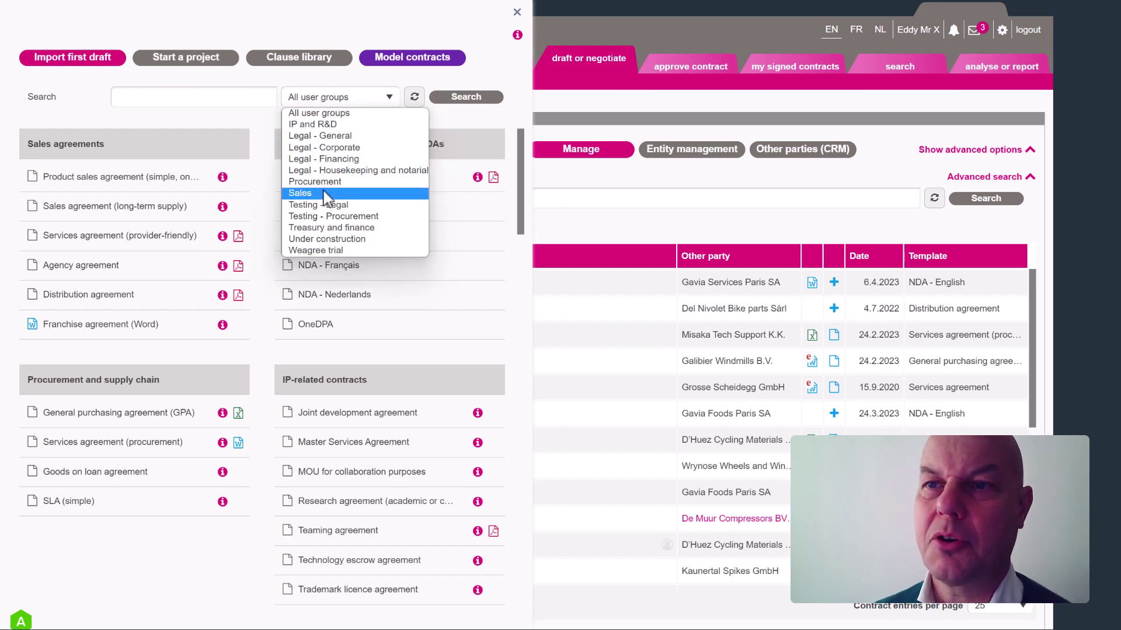
key(Escape)
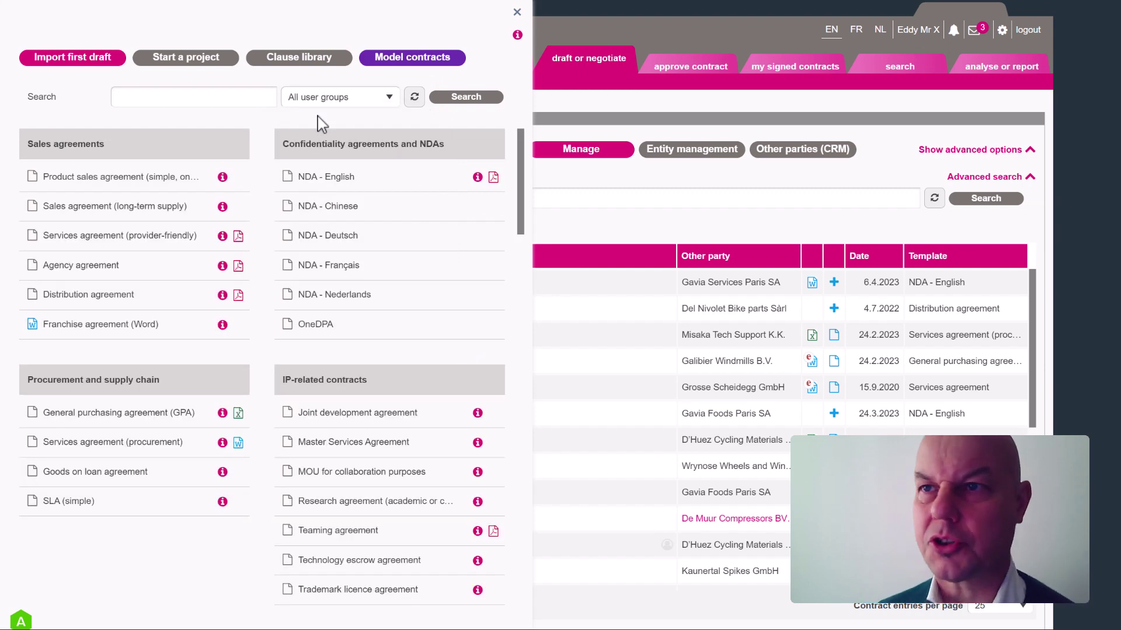
click(517, 12)
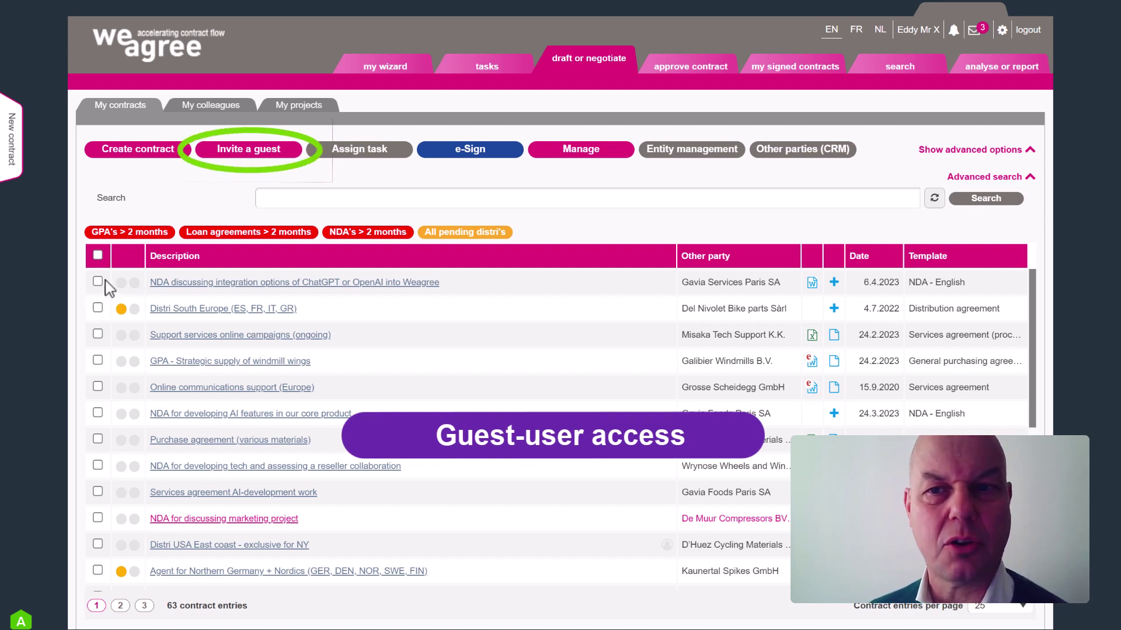
Select the "Support services online campaigns (ongoing)" contract in the own contracts list.
click(98, 334)
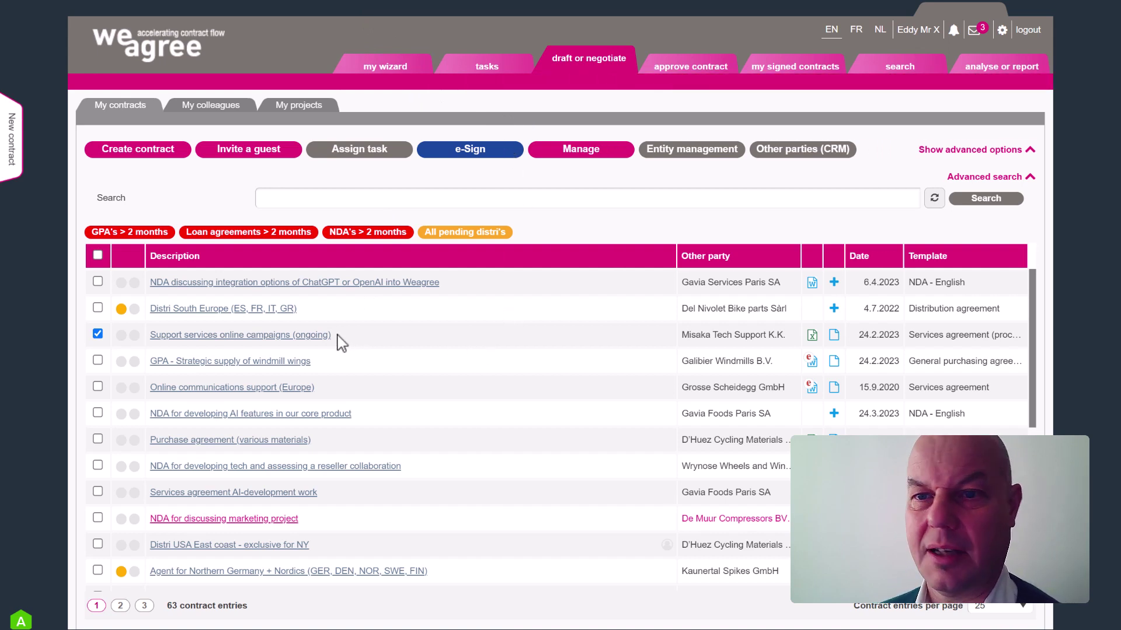
click(97, 334)
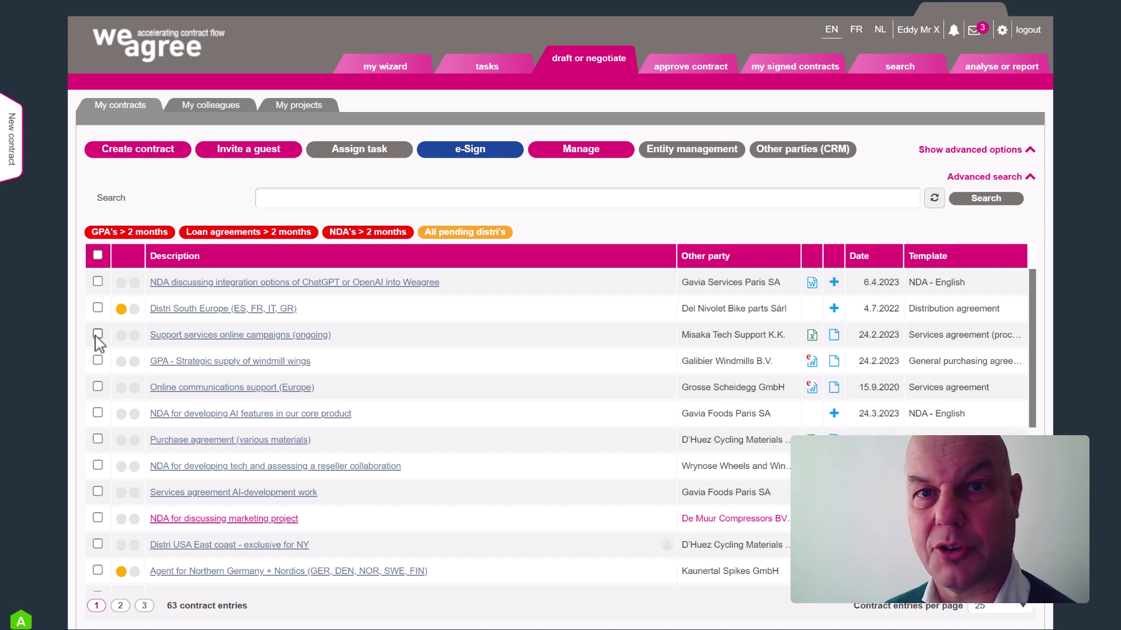
click(97, 335)
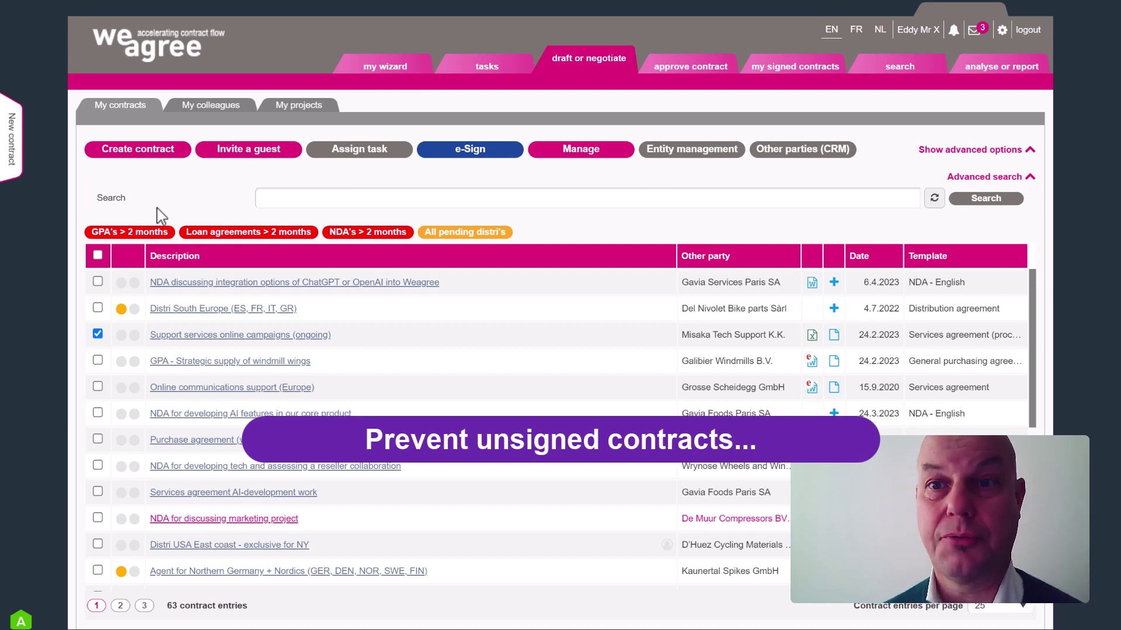
View own contracts through the saved filters for GPA's, loan agreements and NDA's older than two months, and for pending distri's.
click(138, 234)
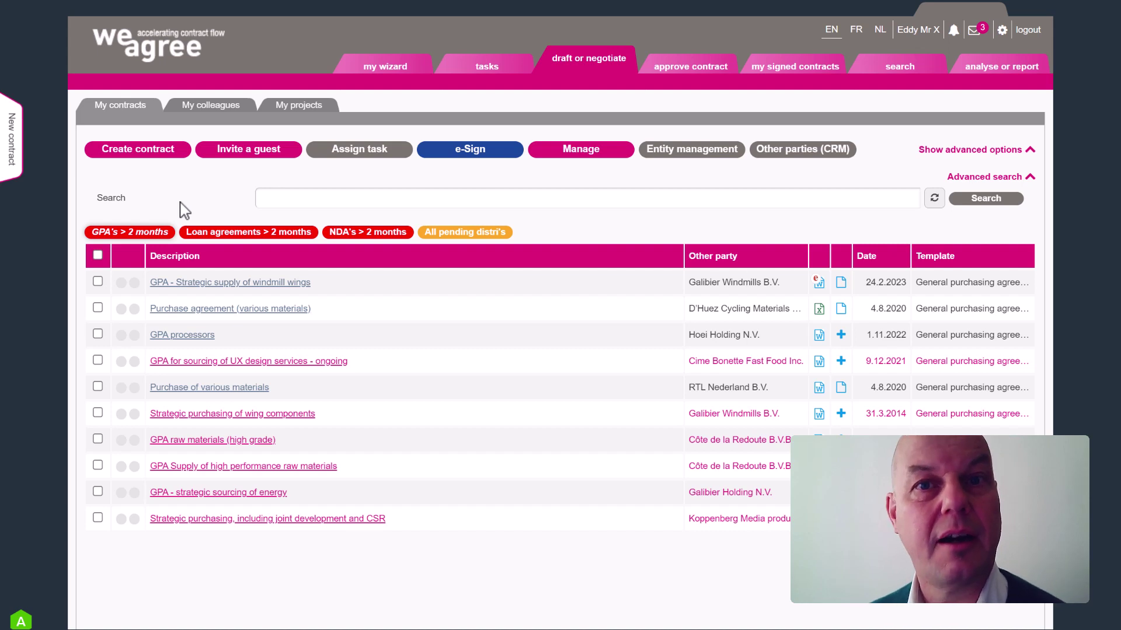
click(219, 233)
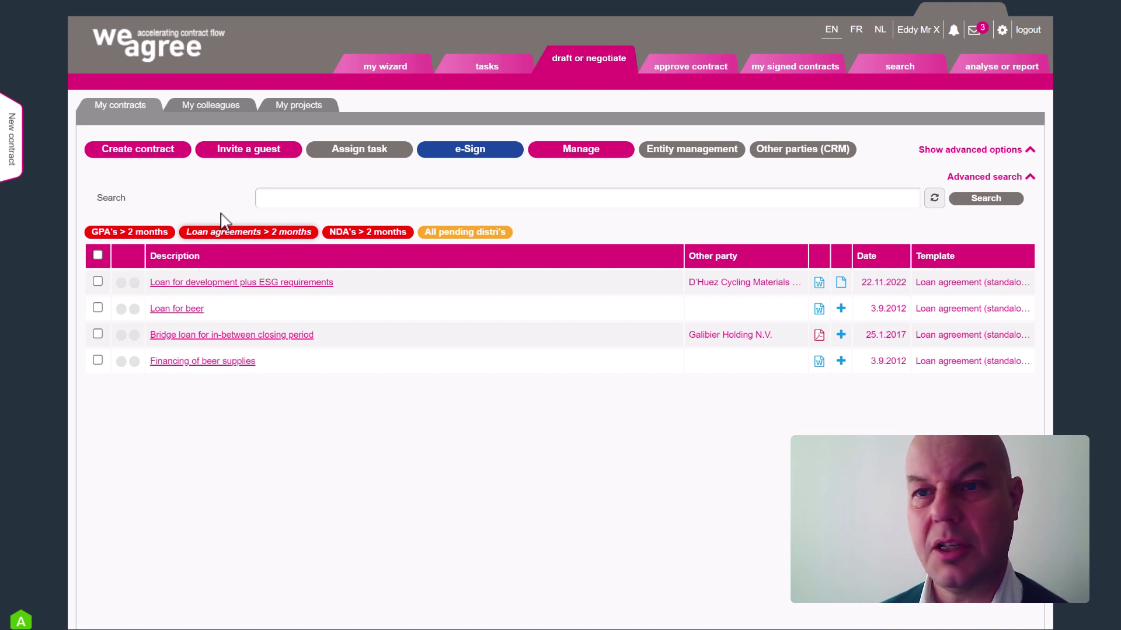
click(354, 233)
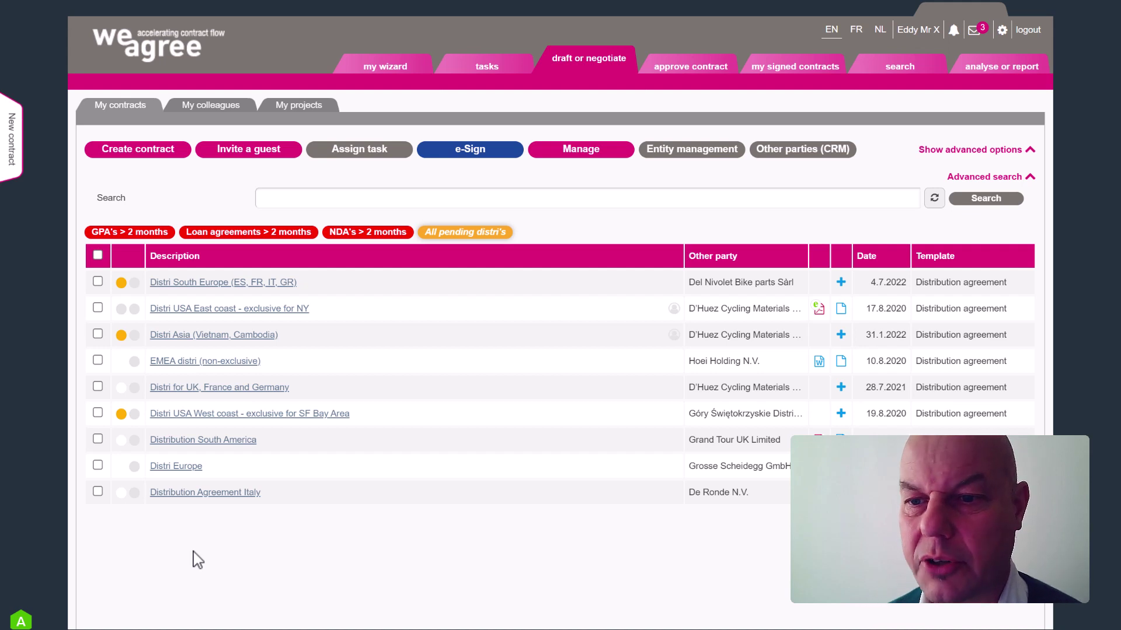
Show colleagues' contracts, view them through each of the three saved colleague filters, and return to the own contracts.
click(222, 109)
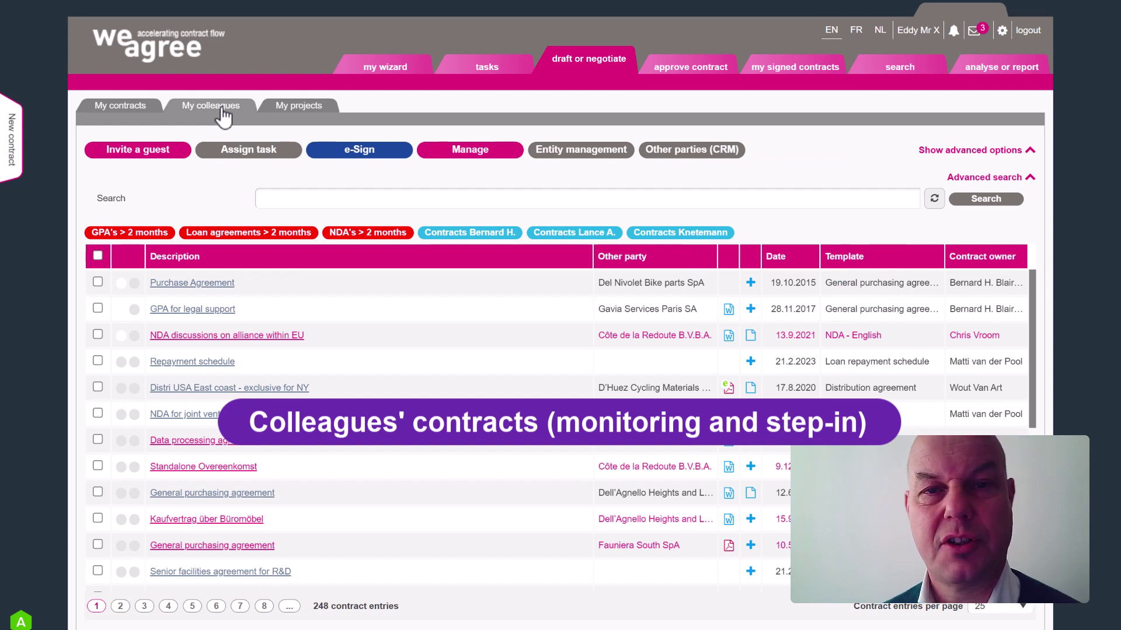
click(473, 236)
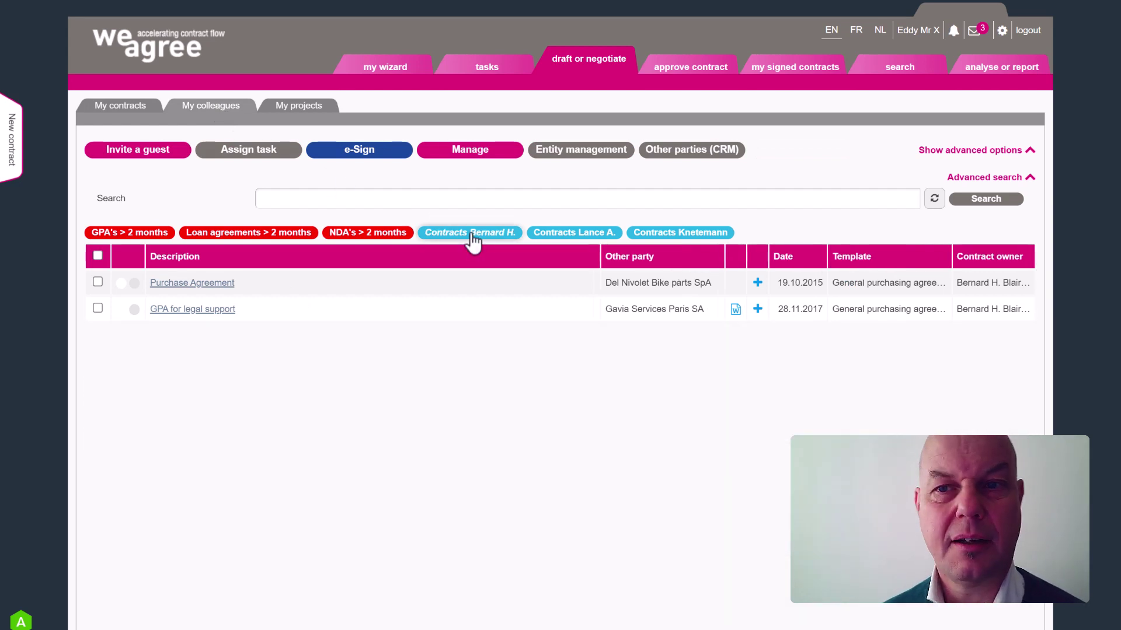
click(568, 234)
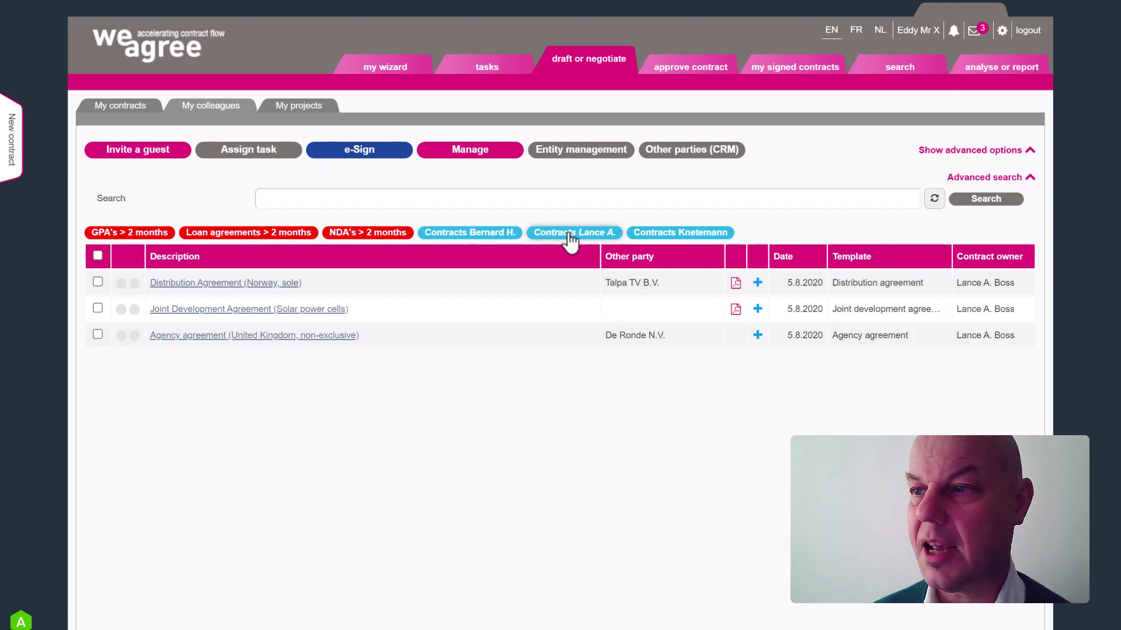
click(689, 234)
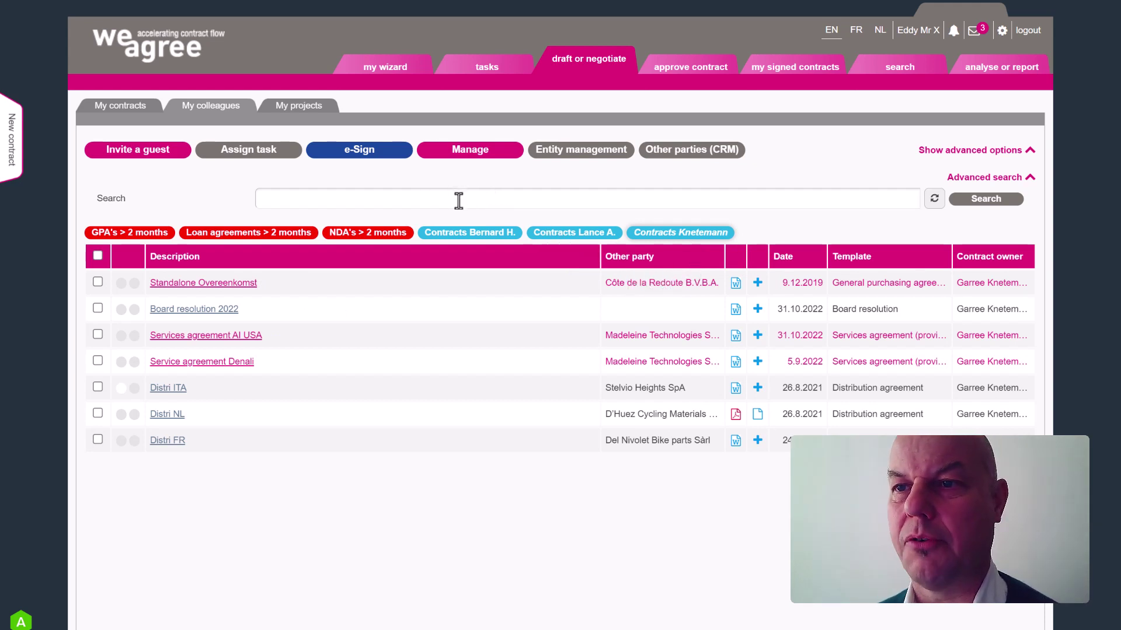
click(145, 237)
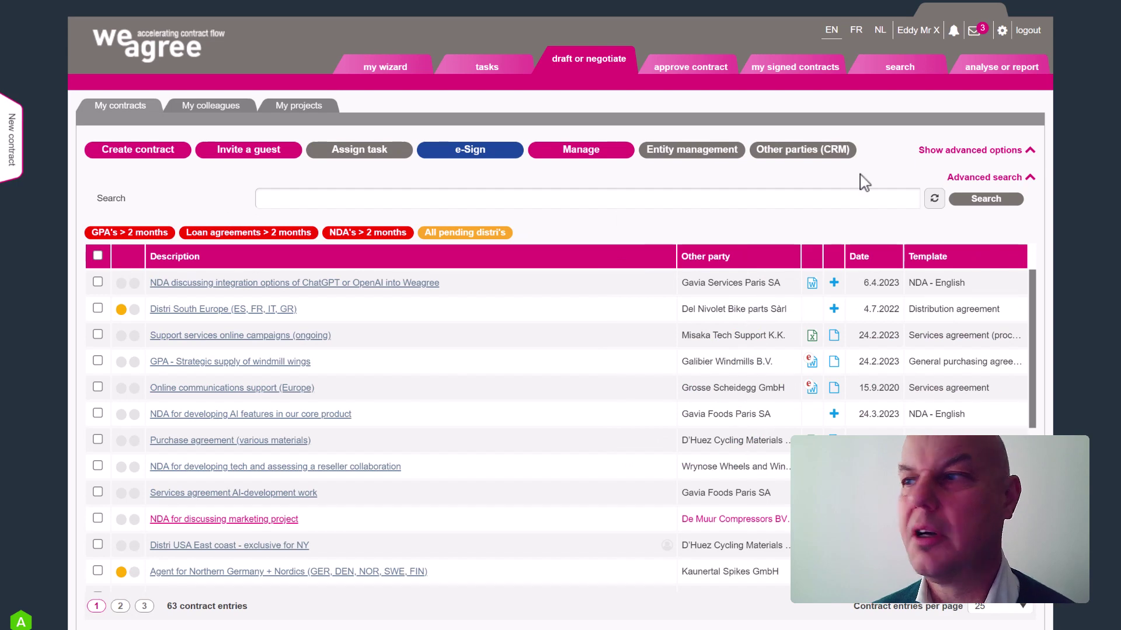
Show the advanced contract options and look through the list of own contracts.
click(1030, 153)
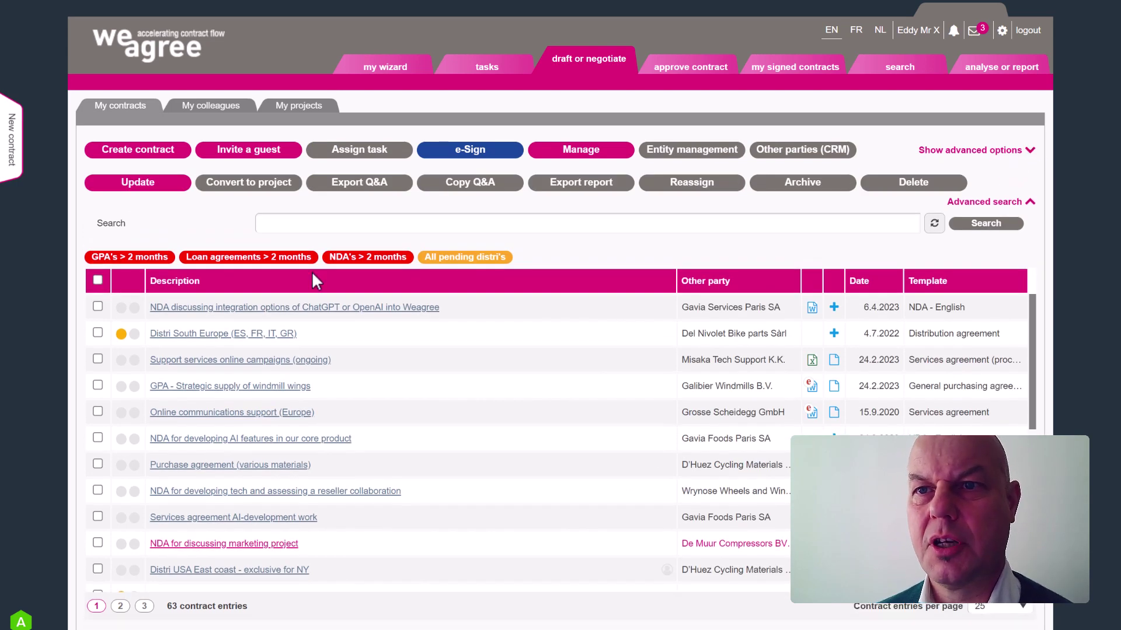
scroll(313, 273, down, 2)
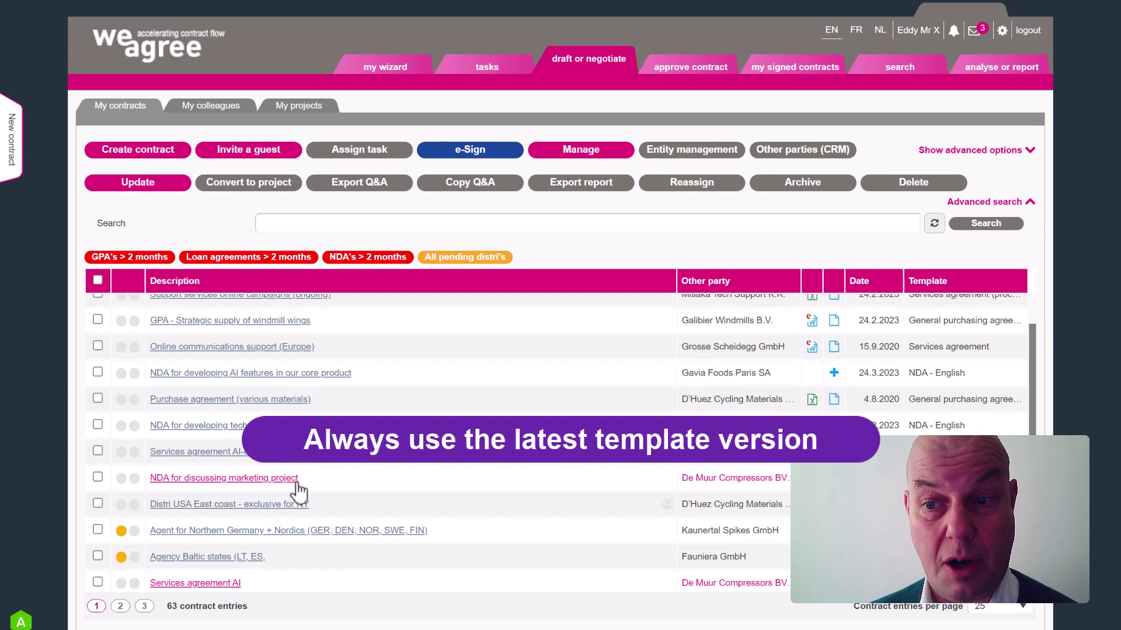
mouse_move(297, 490)
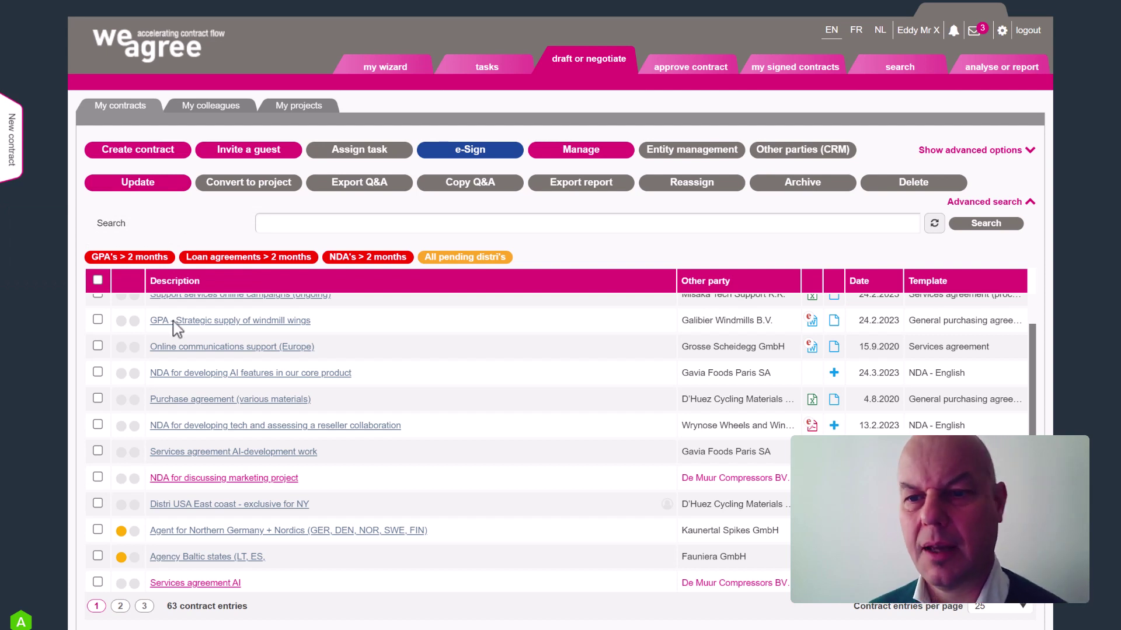
scroll(315, 374, up, 1)
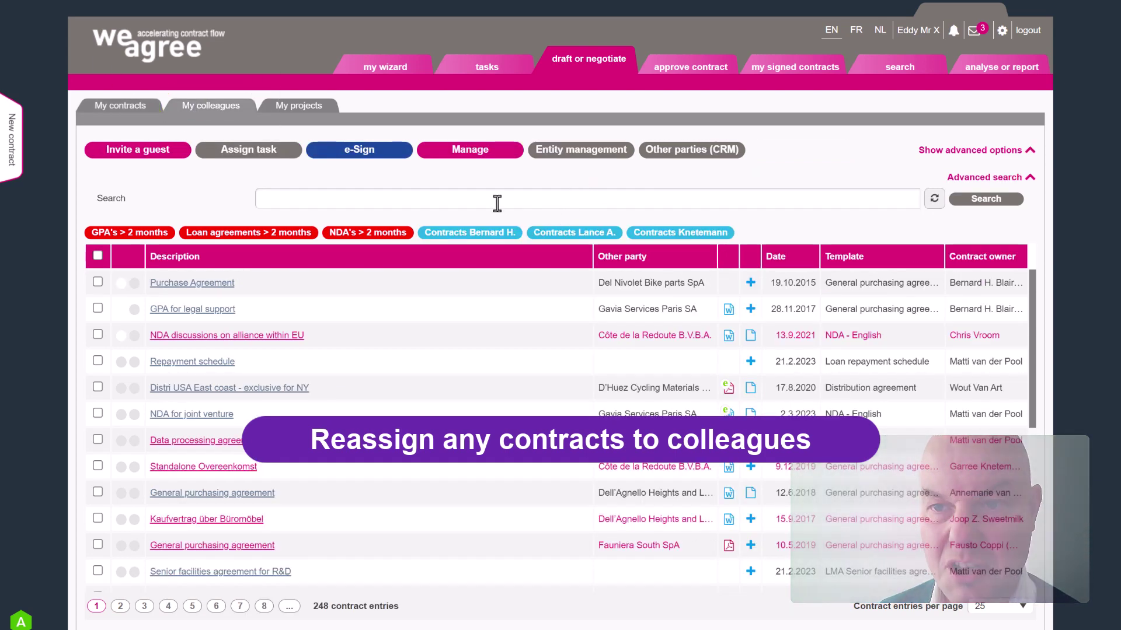
Filter the colleagues' contracts by a single contract owner with the advanced search, and collapse the search fields.
scroll(808, 409, down, 5)
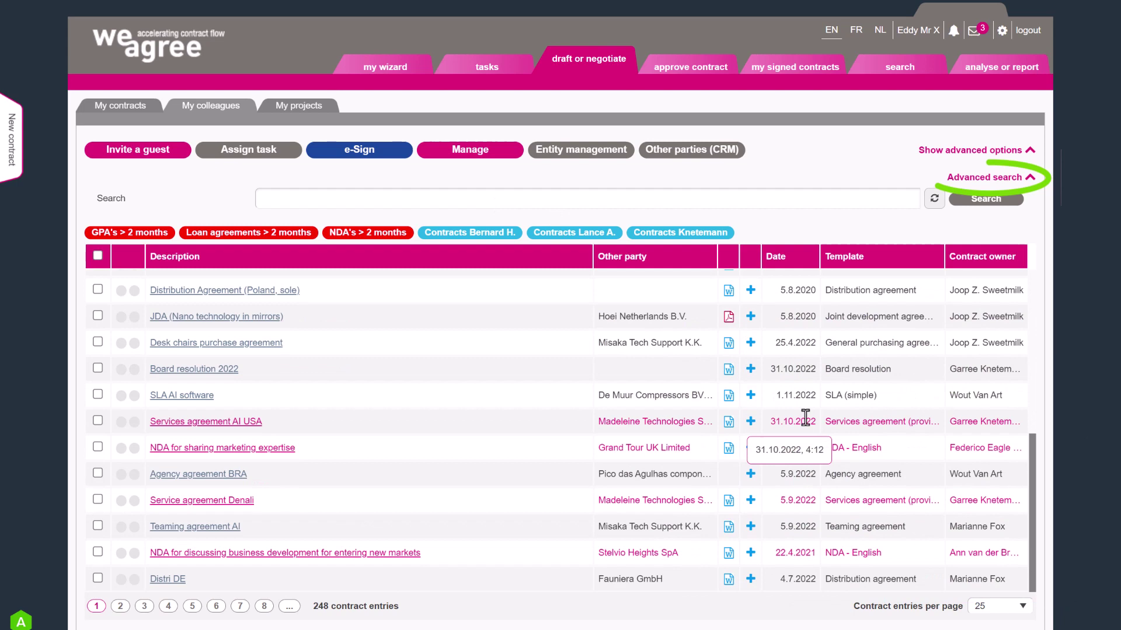
click(1021, 180)
click(315, 269)
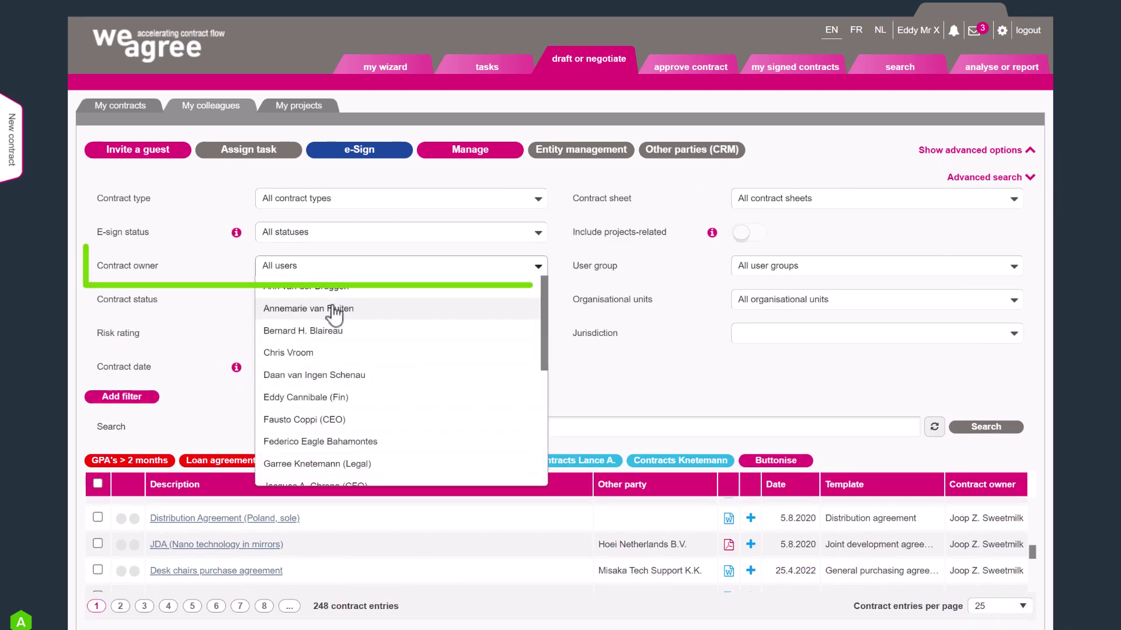
scroll(325, 327, down, 3)
click(320, 430)
click(969, 427)
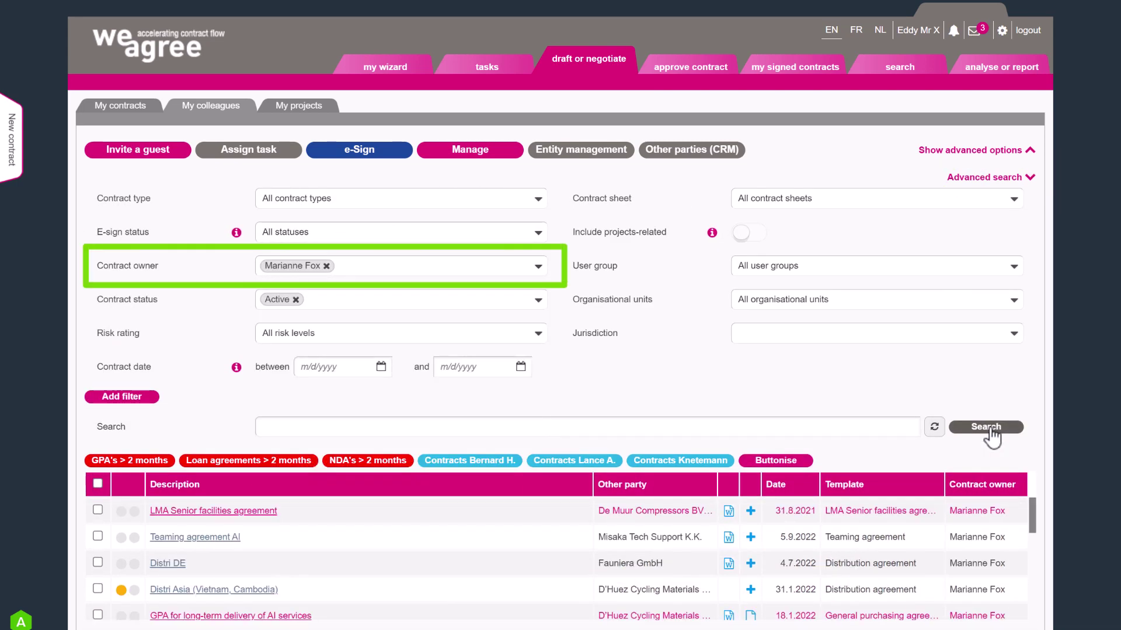
click(1028, 178)
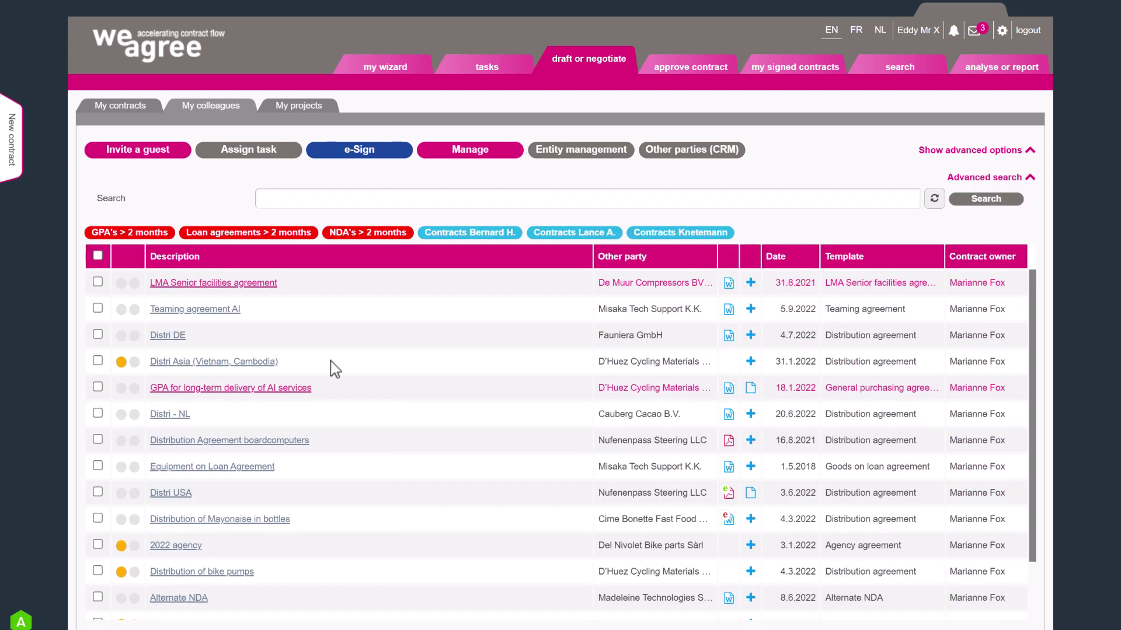
Reassign Distri Asia, the AI services GPA, Distribution Agreement boardcomputers, Equipment on Loan Agreement, Distri USA and Distribution of Mayonaise in bottles to another colleague.
click(98, 387)
click(97, 361)
click(98, 440)
click(97, 466)
click(97, 492)
click(97, 518)
click(1030, 152)
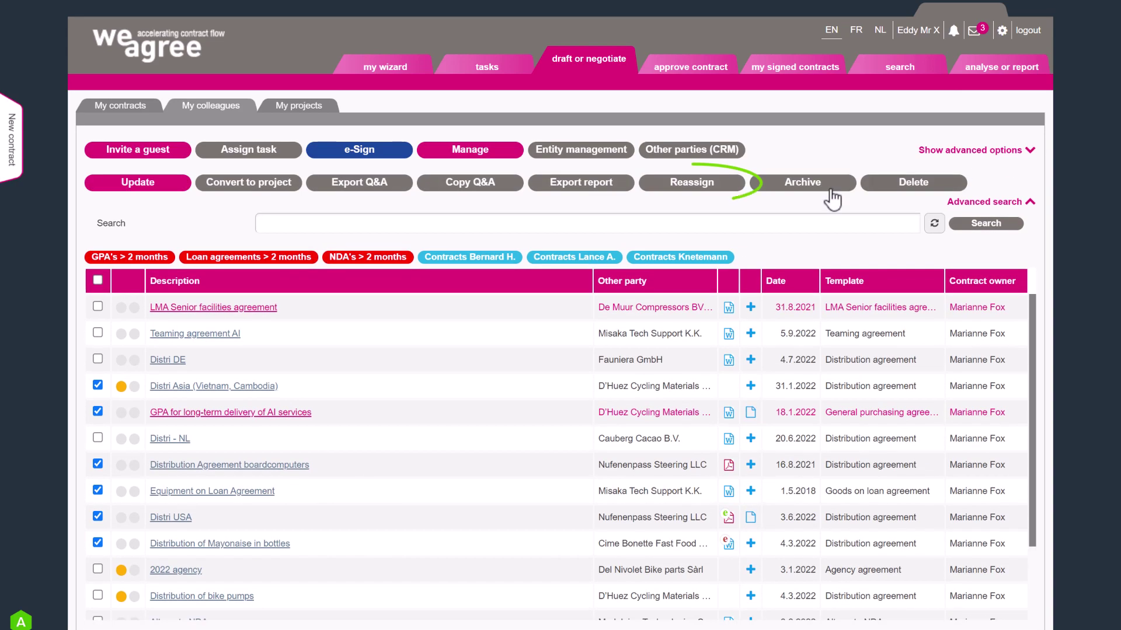
click(702, 184)
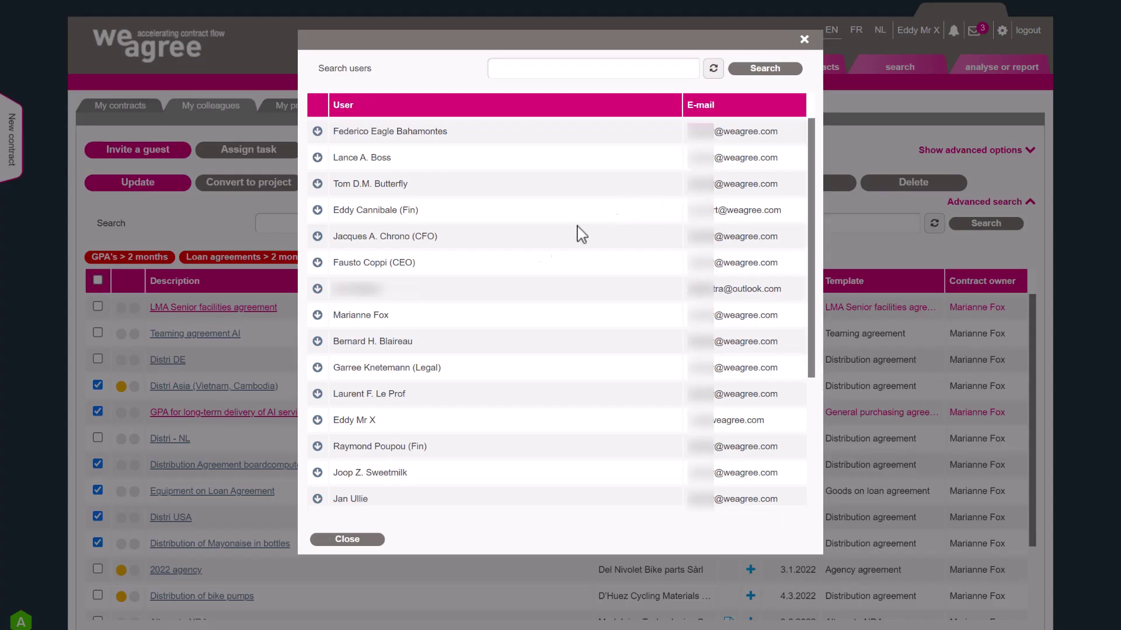
click(344, 342)
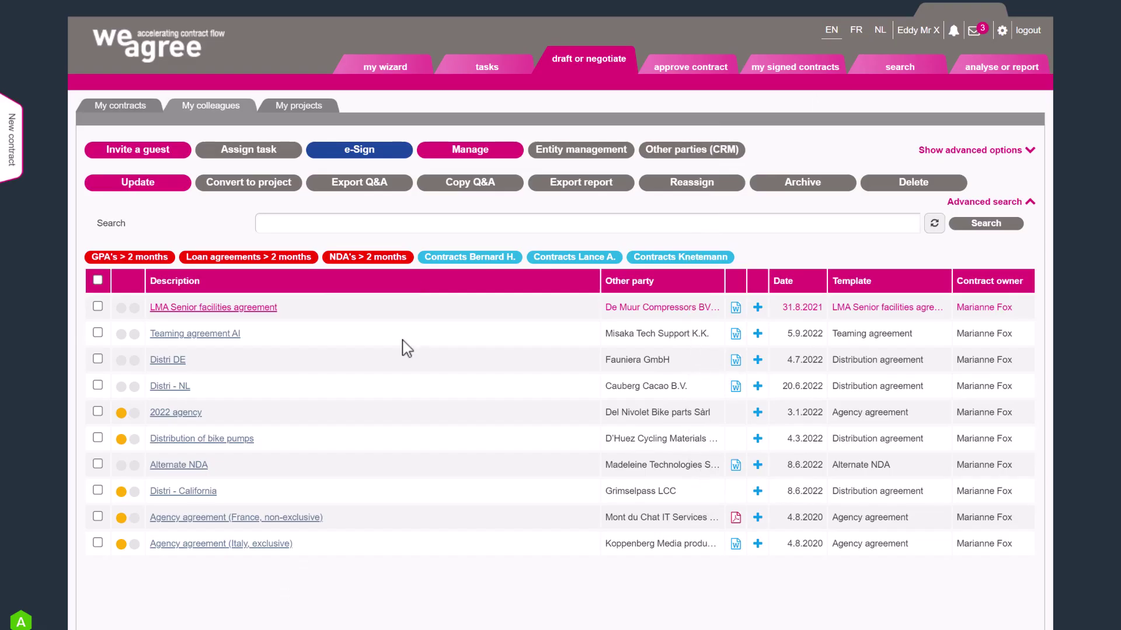
Check the new owner's contracts with the saved filter, and return to the own contracts with the advanced options hidden.
click(467, 257)
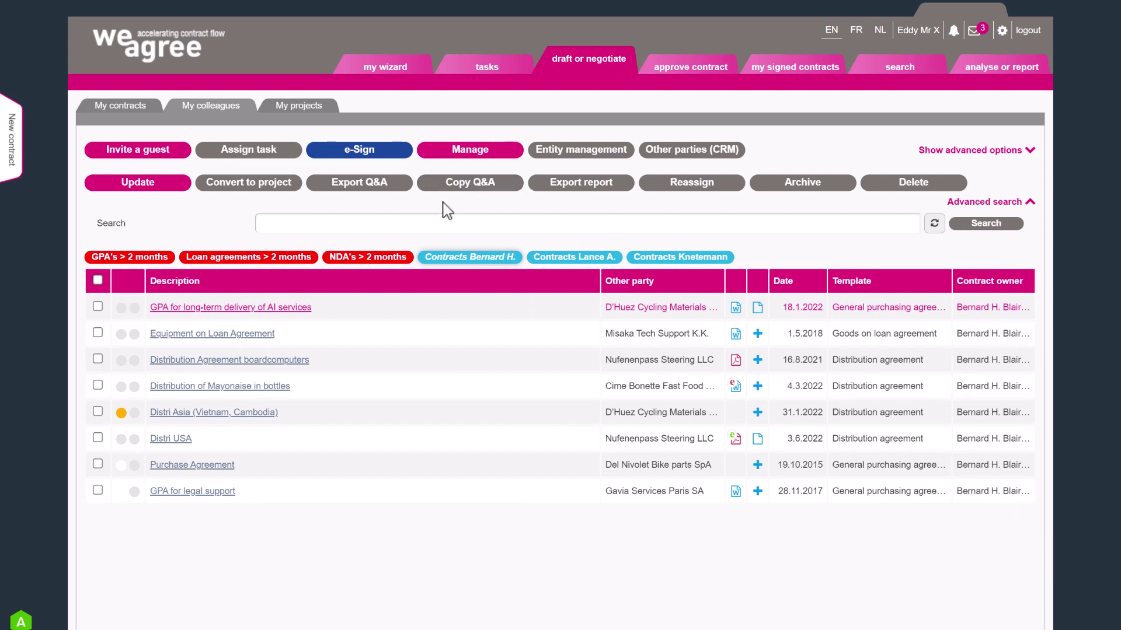
click(129, 108)
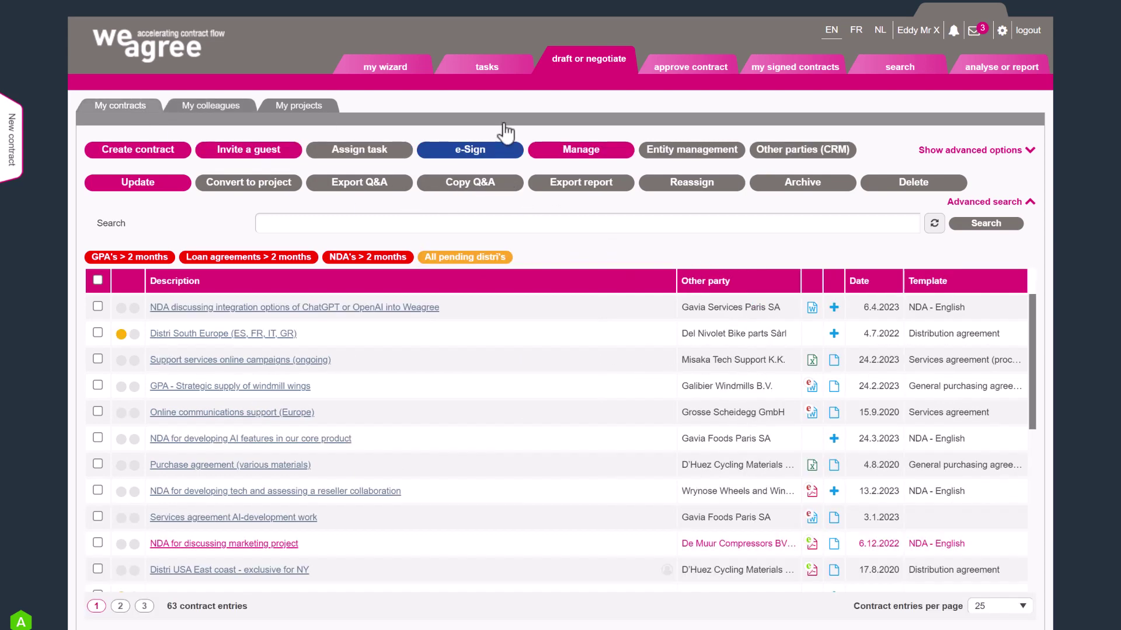
click(1023, 153)
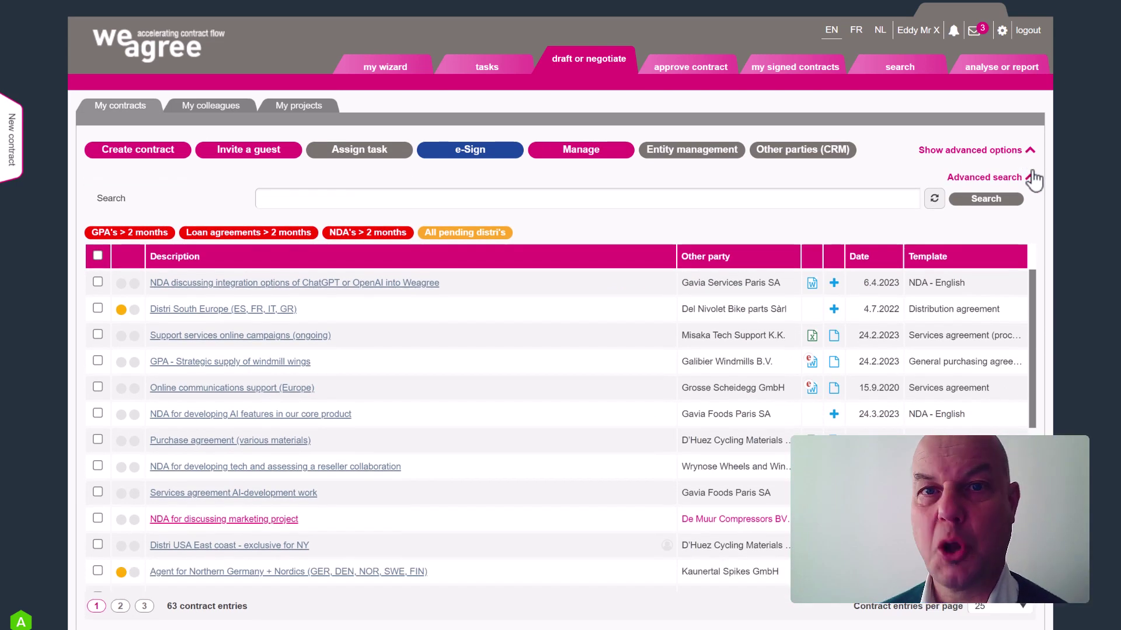
View the advanced search filters for own contracts, collapse them, and open the entity management overview.
click(1030, 178)
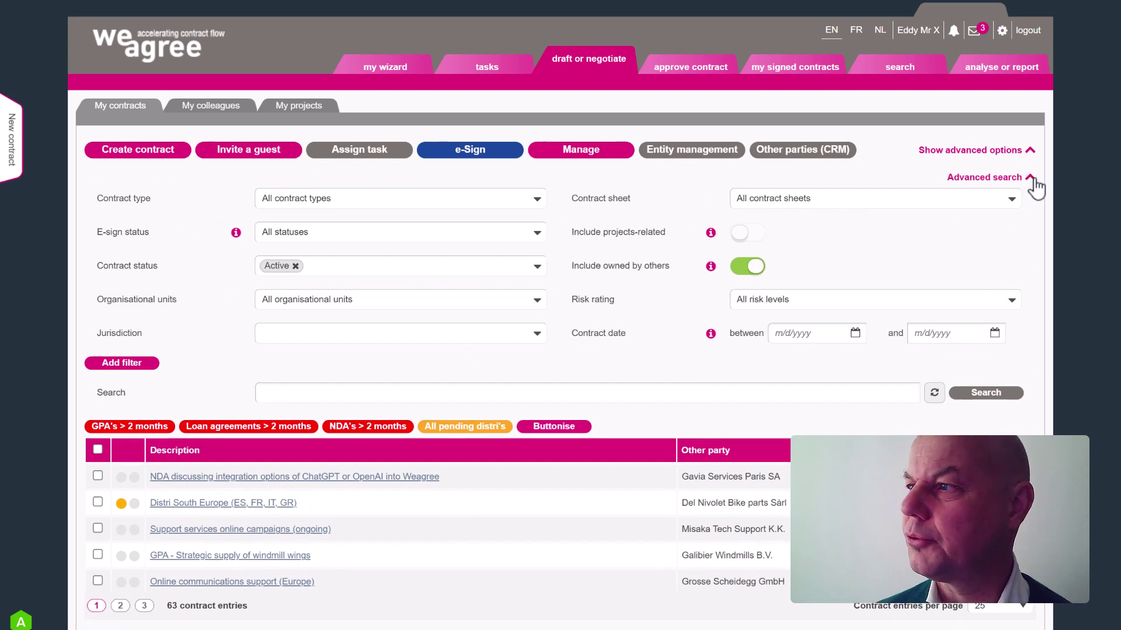
click(1033, 179)
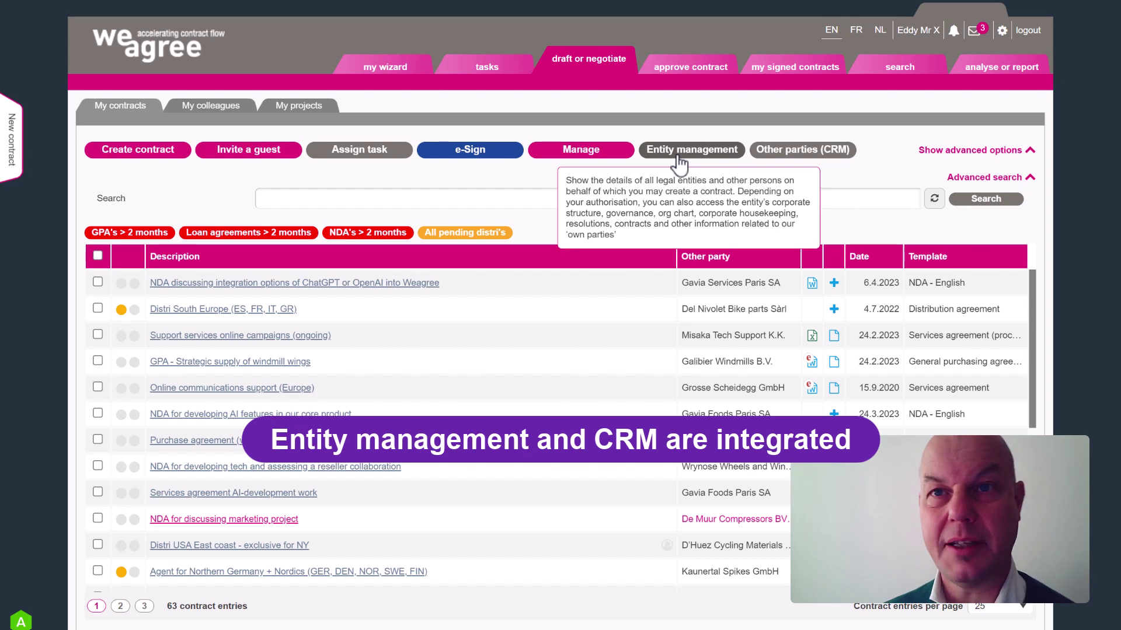
click(679, 151)
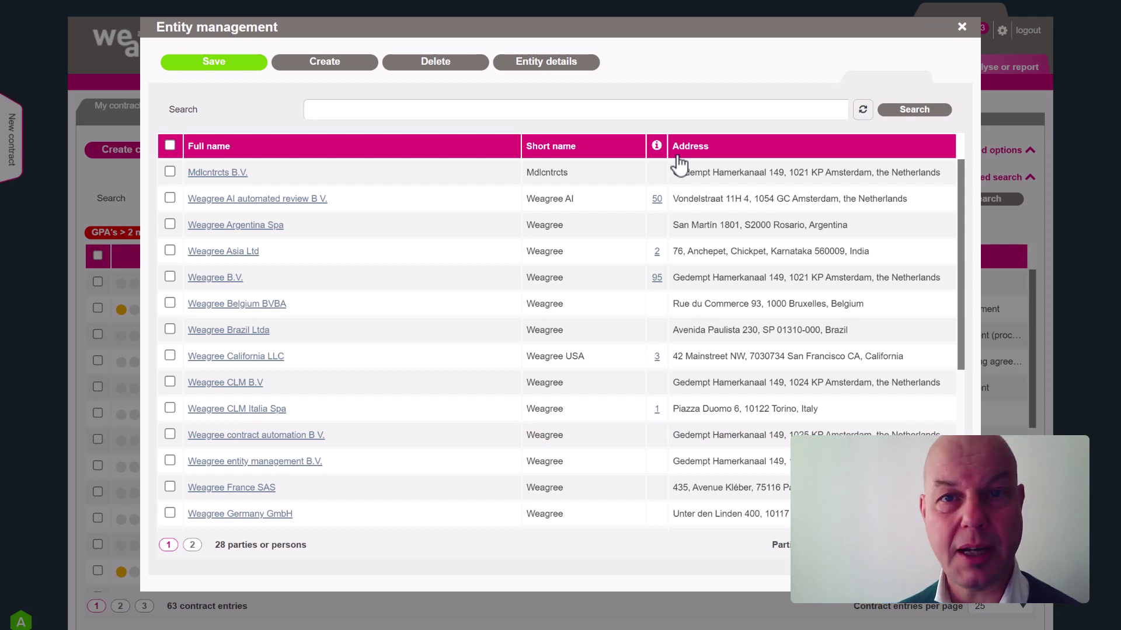
Browse the entity overview, view the entity details of Weagree B.V., and close entity management.
scroll(377, 248, down, 5)
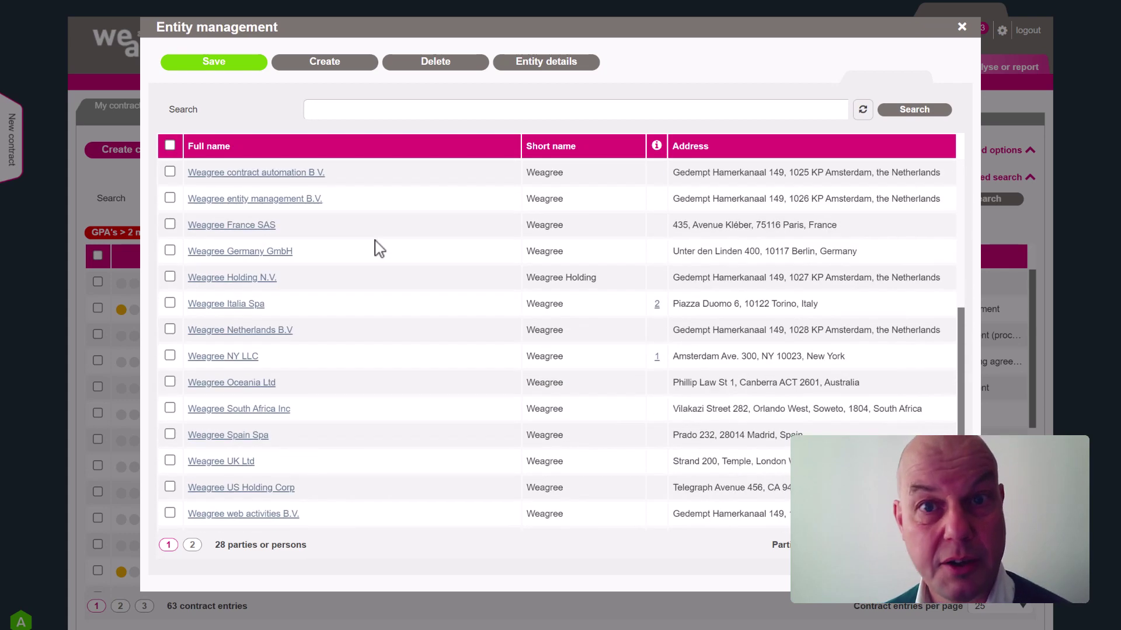
scroll(378, 250, up, 5)
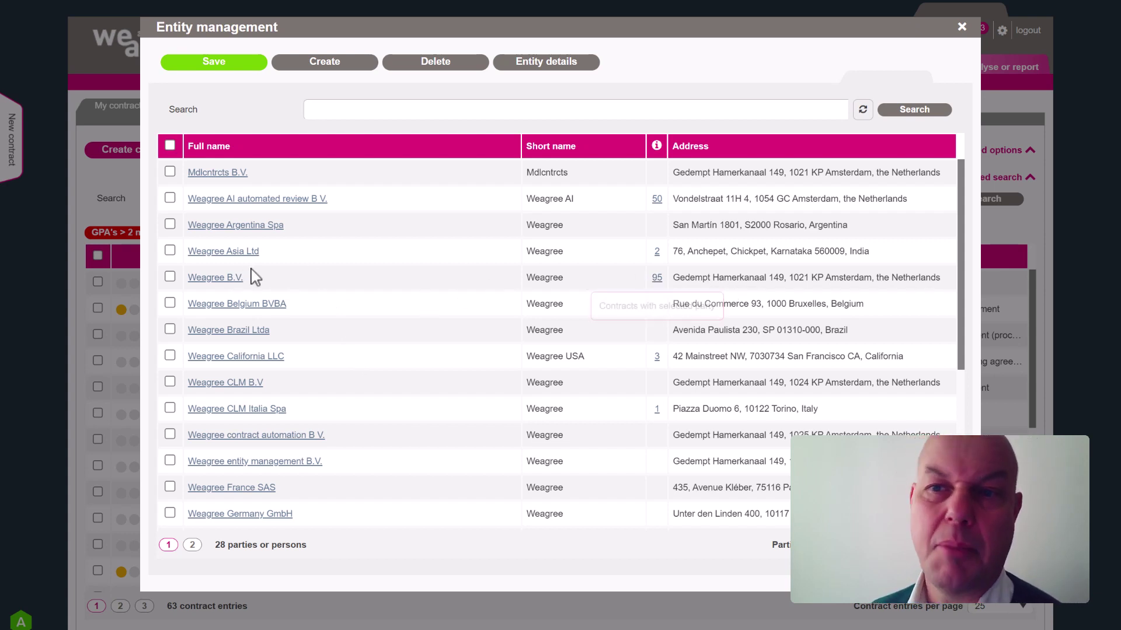
click(221, 279)
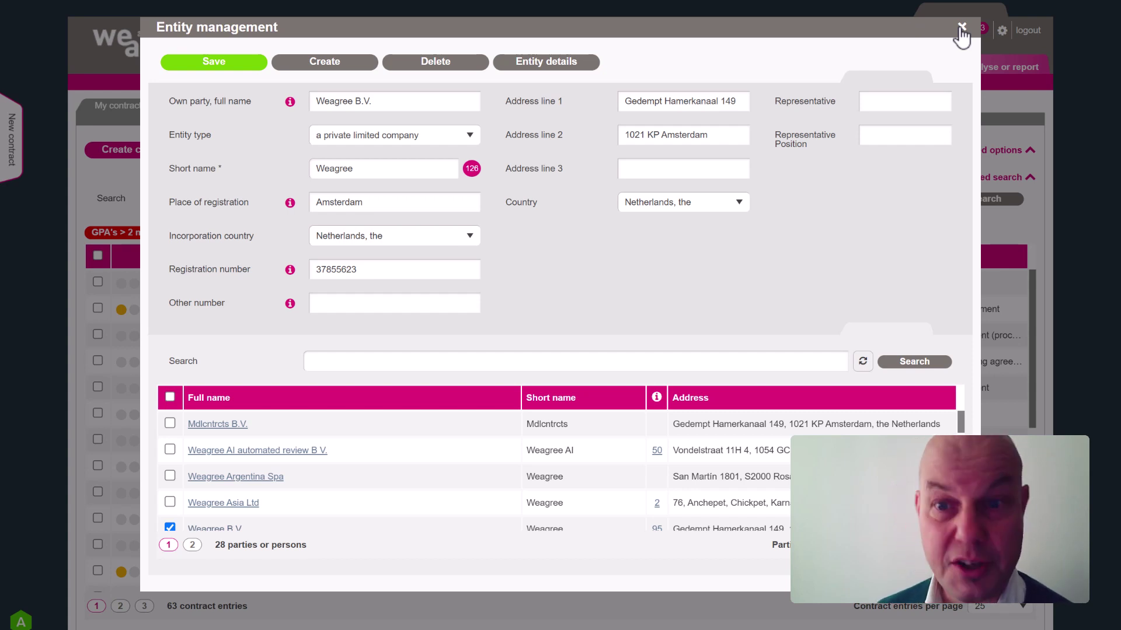
click(961, 28)
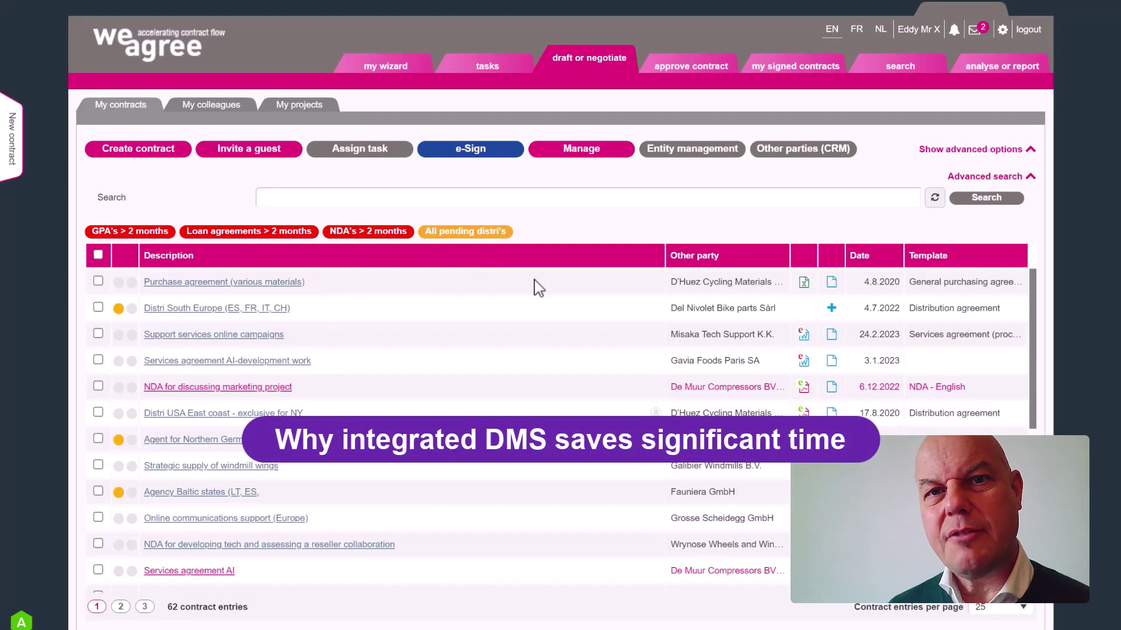
Open the documents of the Purchase agreement (various materials) contract and add the Weagree DRAFT General Purchasing Agreement file for upload.
click(832, 283)
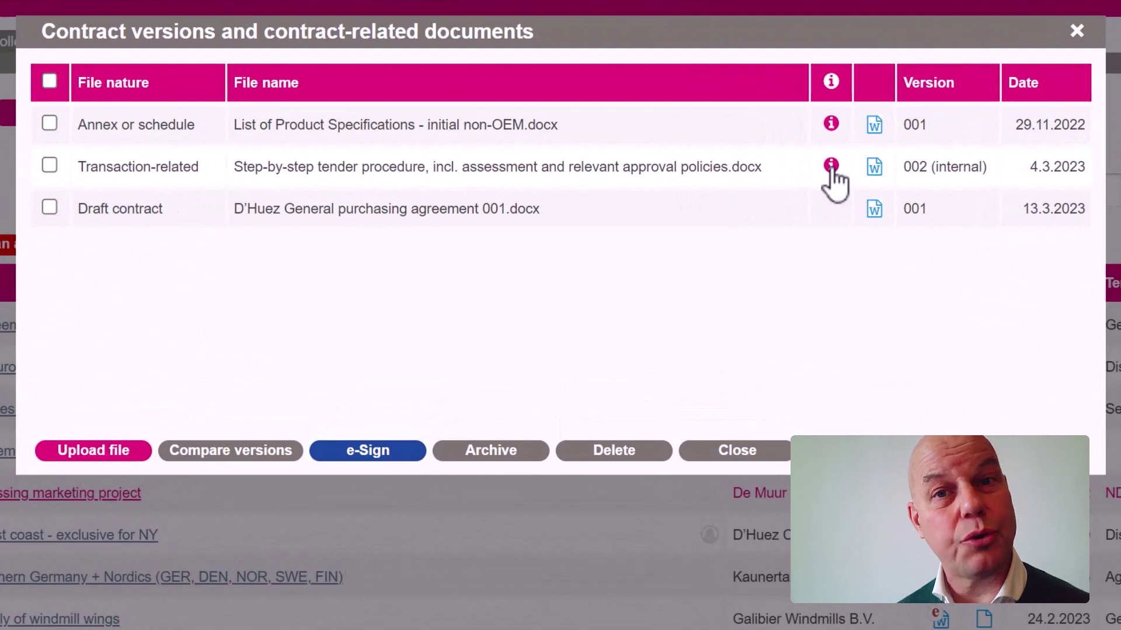
mouse_move(832, 170)
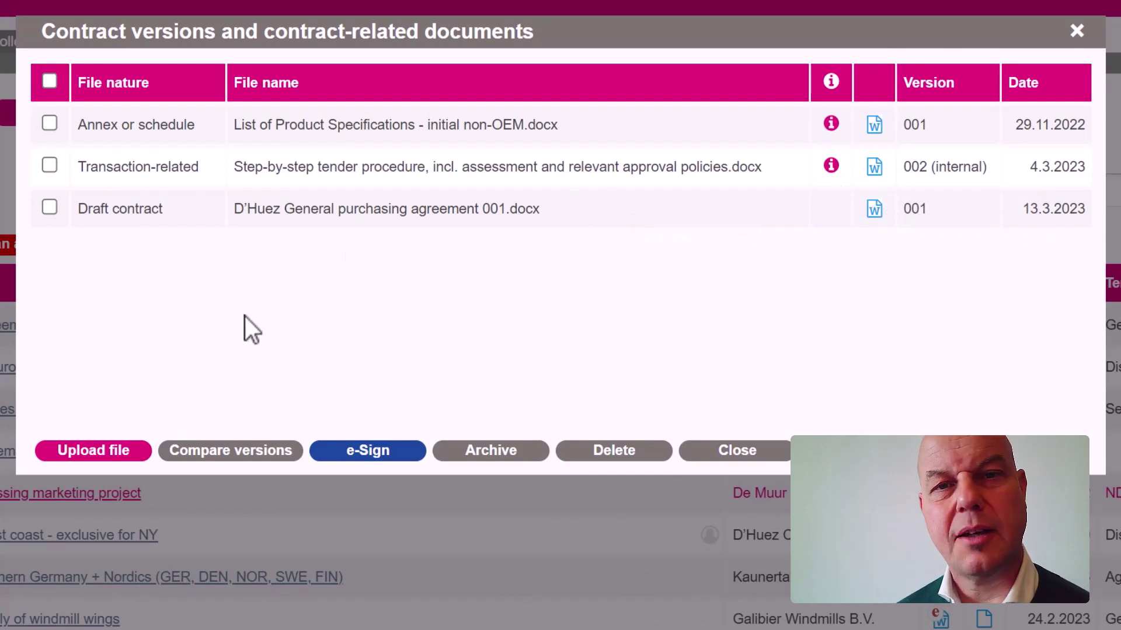
click(124, 451)
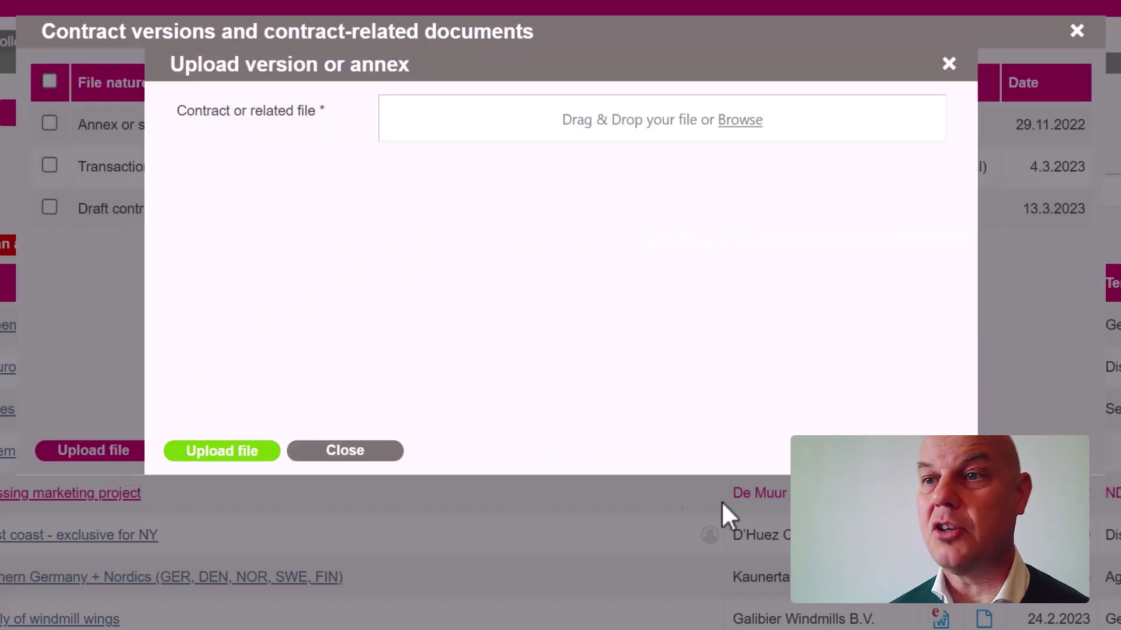
drag(722, 504, 718, 126)
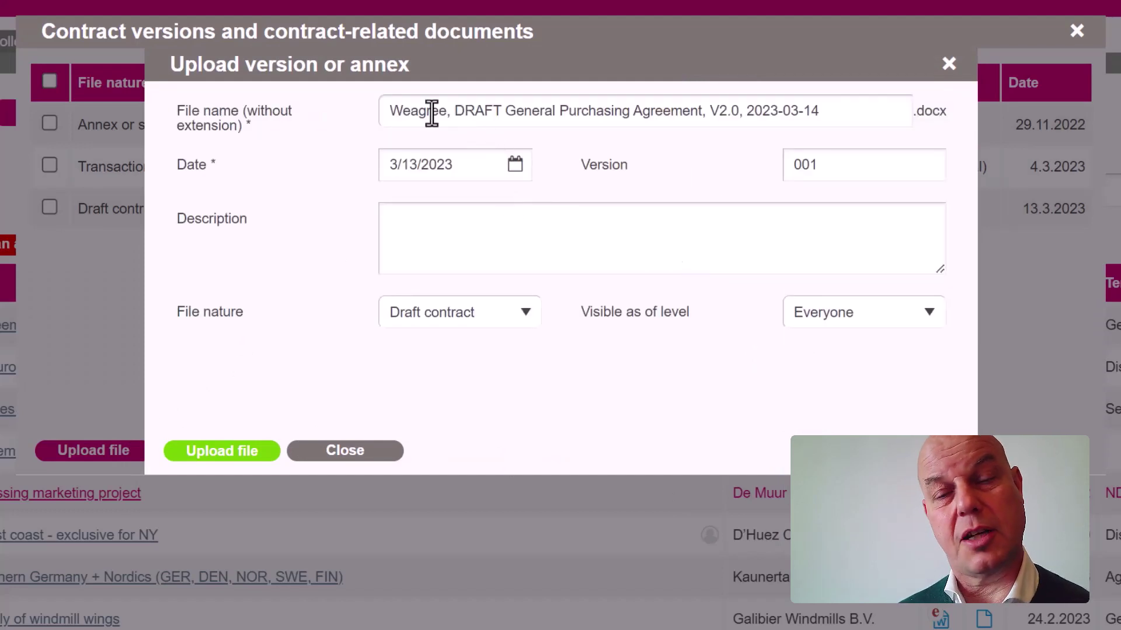
Rename the file being uploaded as "Huez Materials, General Purchasing Agreement, 002".
drag(506, 111, 264, 84)
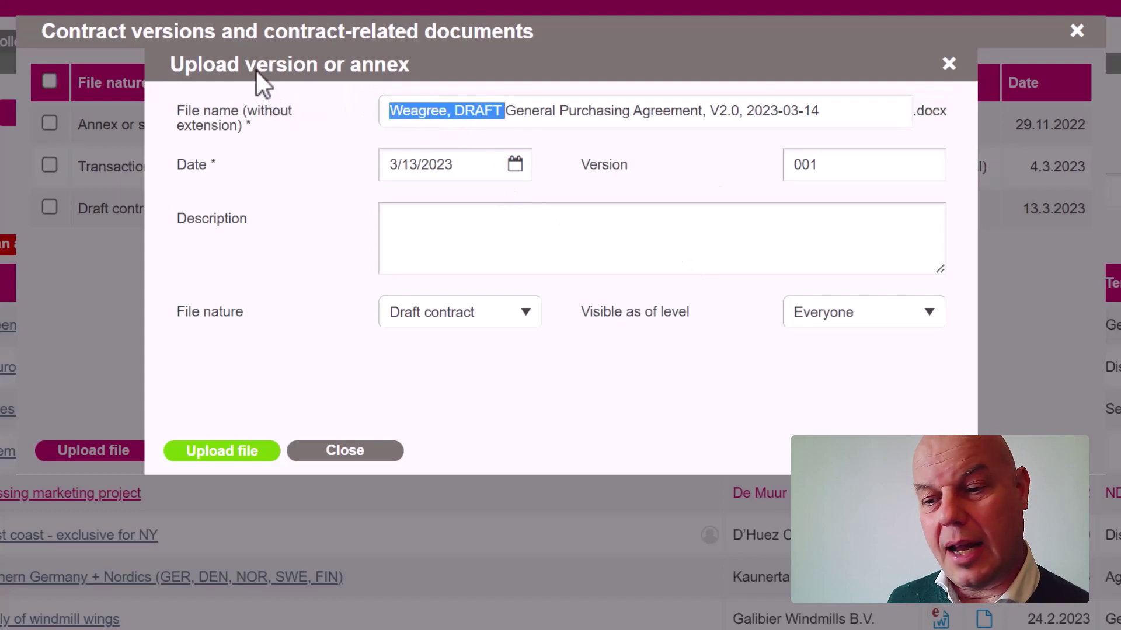
text(Hu)
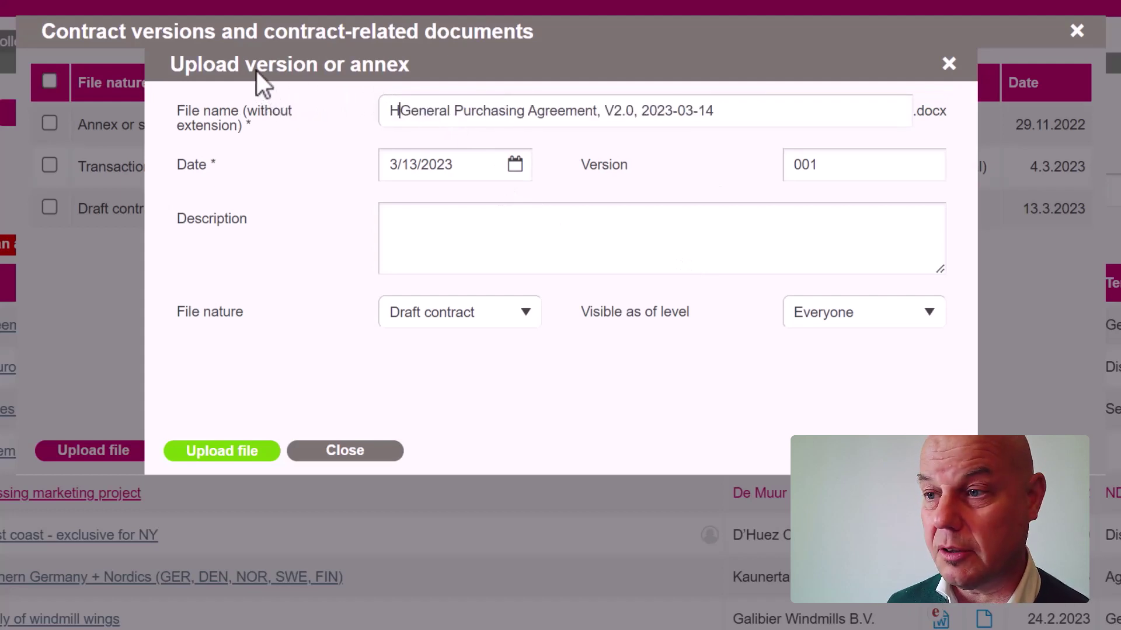
text(e)
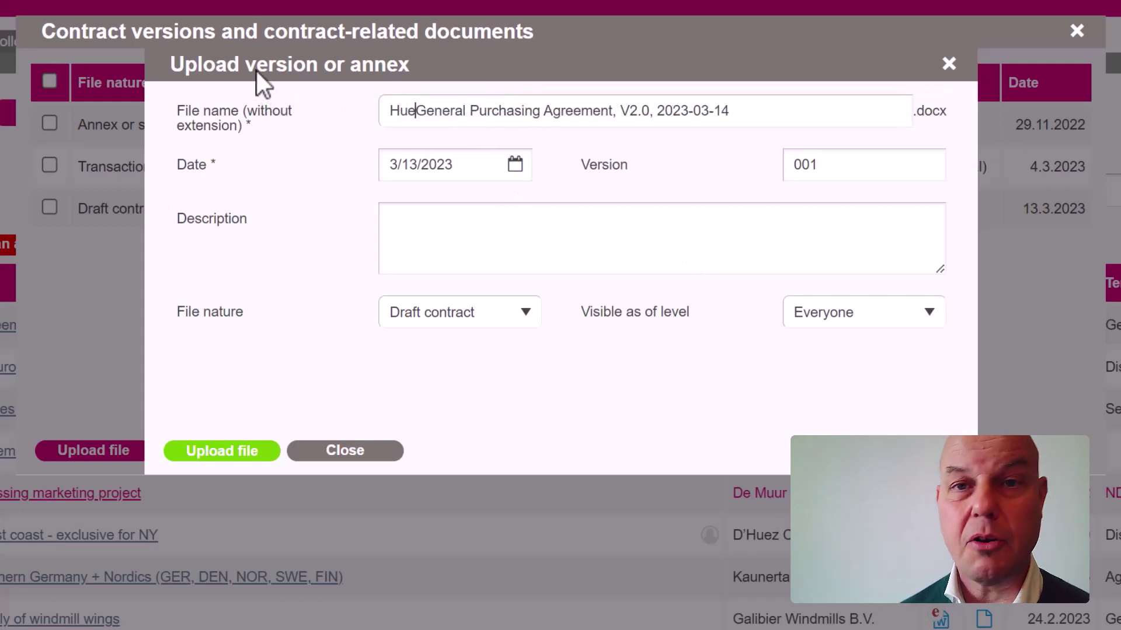
text(z M)
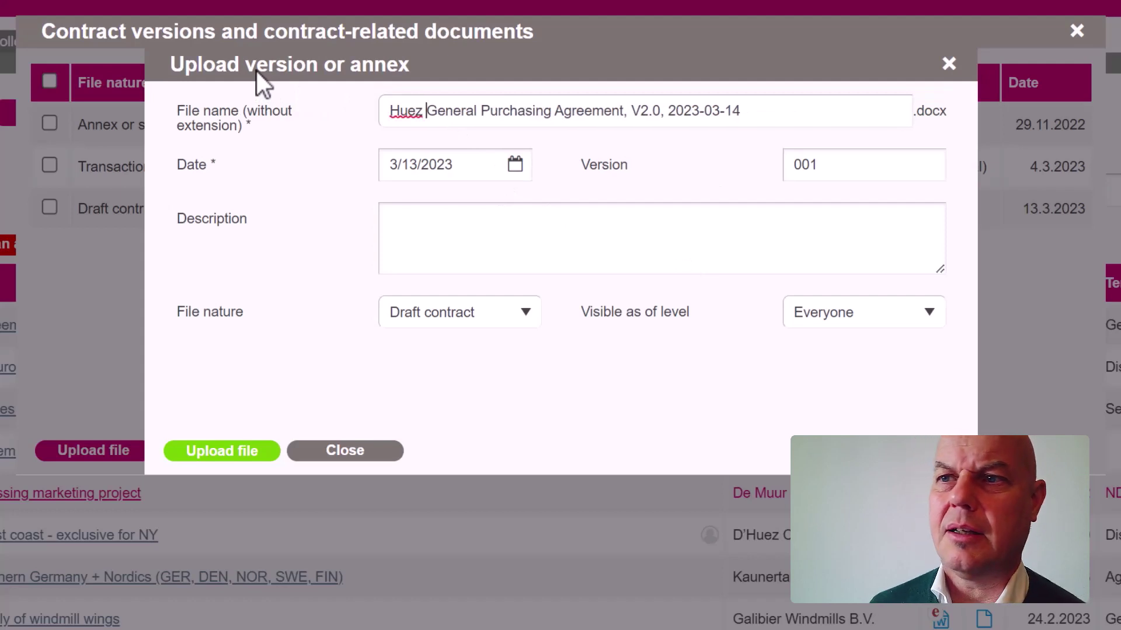
text(ateria)
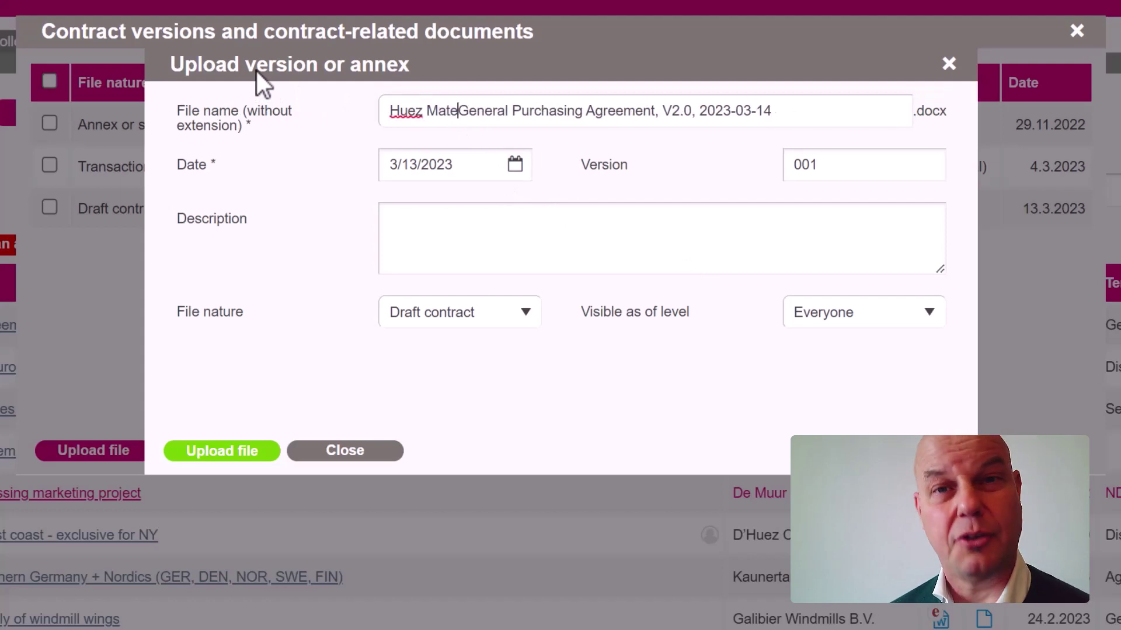
text(ls,)
key(ctrl+Right)
key(ctrl+Right)
key(ctrl+Right)
key(ctrl+Right)
key(ctrl+shift+Right)
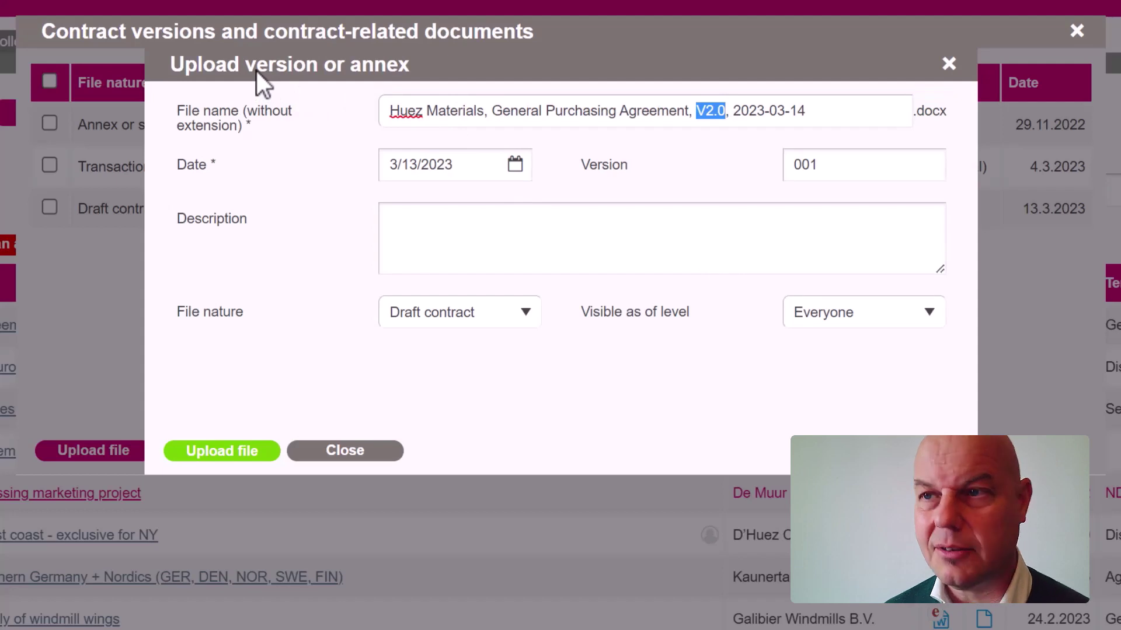
key(ctrl+shift+Right)
key(ctrl+shift+Right)
key(ctrl+shift+Right)
key(ctrl+shift+Right)
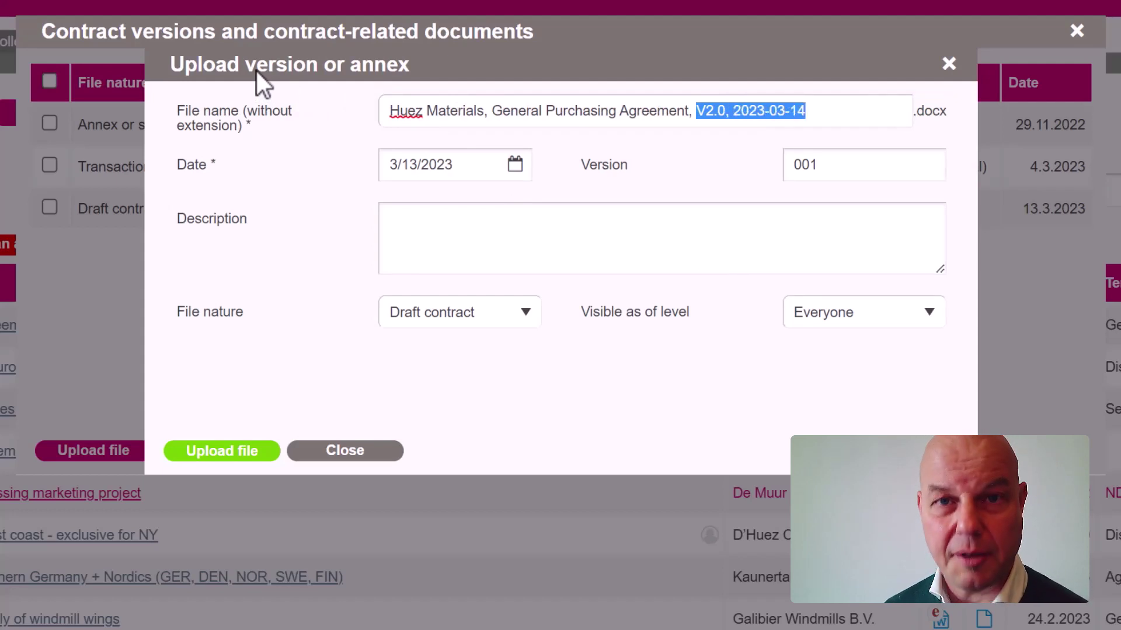
text(002)
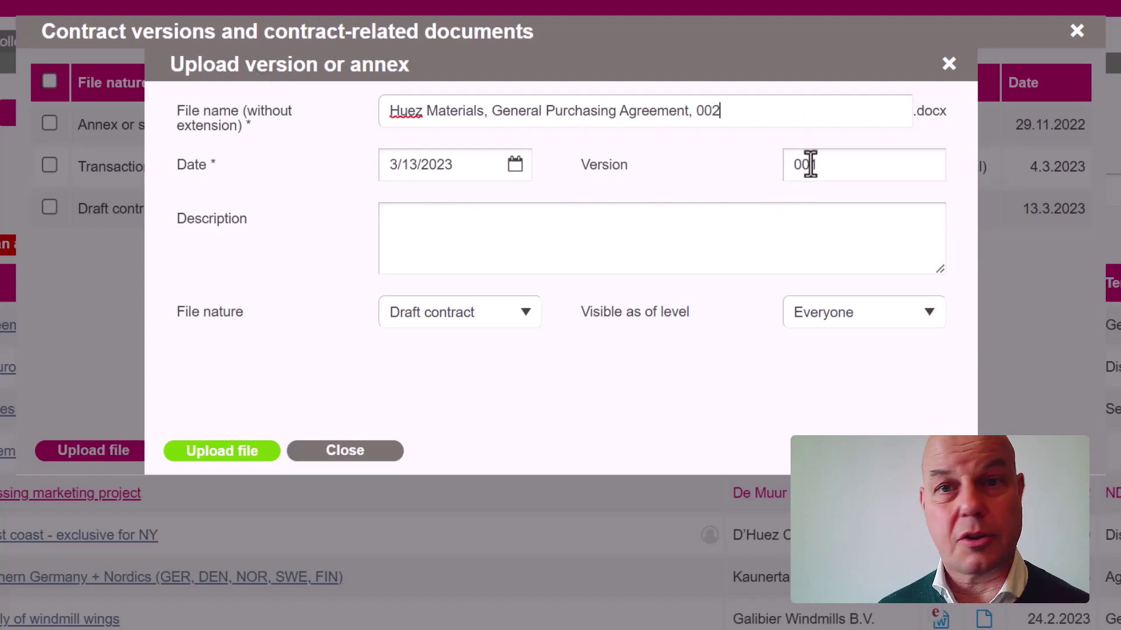
Set the upload's version to 002 and describe it as "Contains all their comments".
drag(811, 164, 823, 170)
text(2)
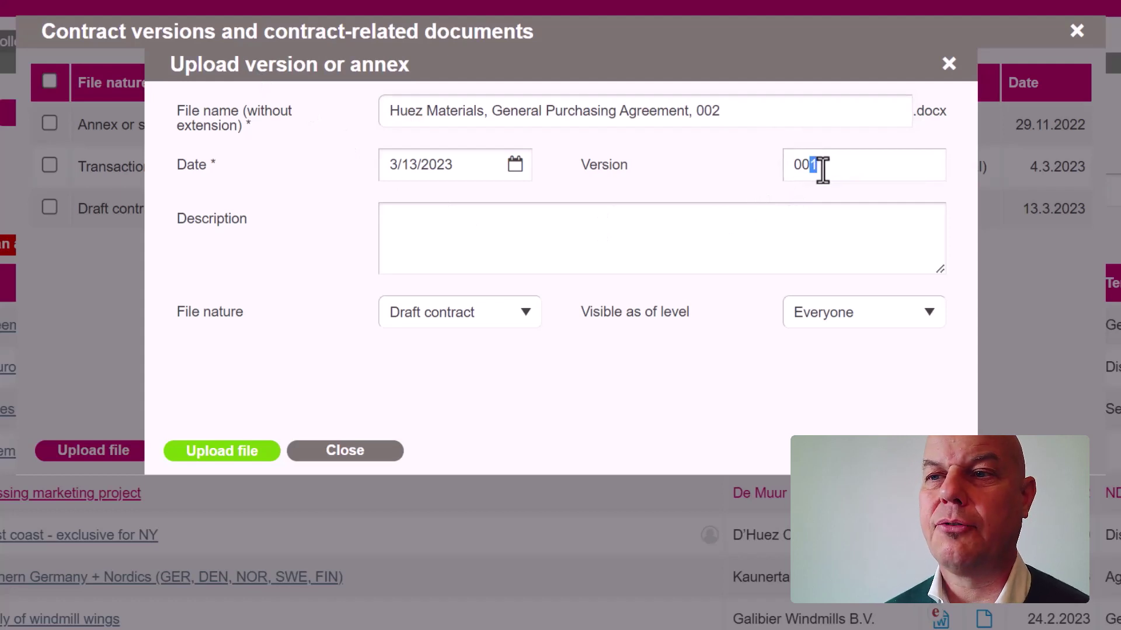
click(683, 230)
text(Con)
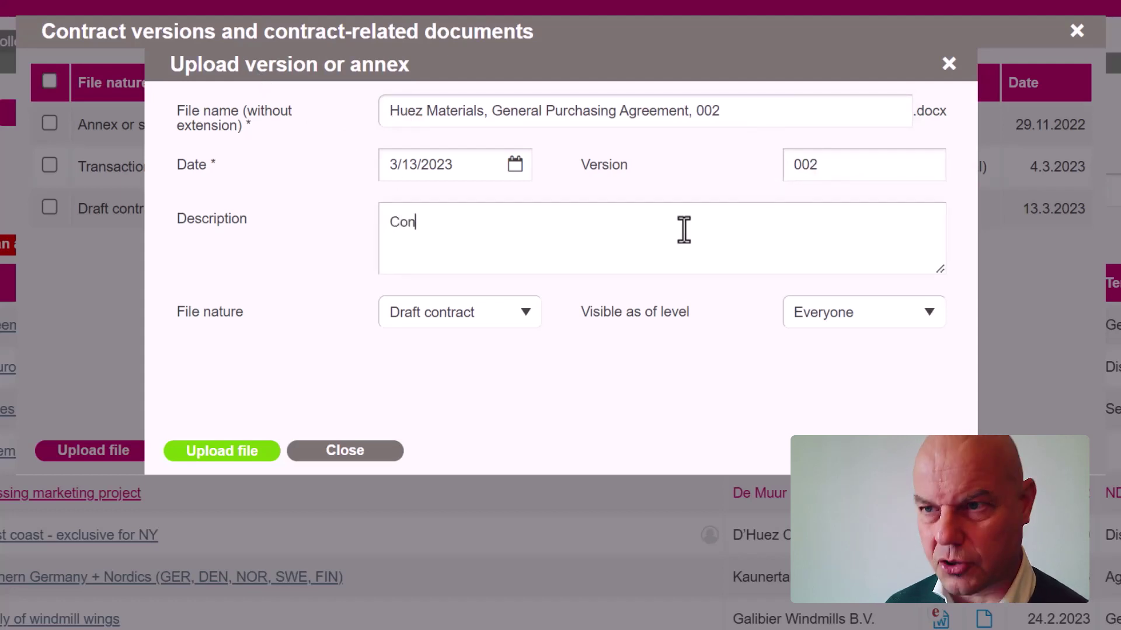
text(tains all their comments)
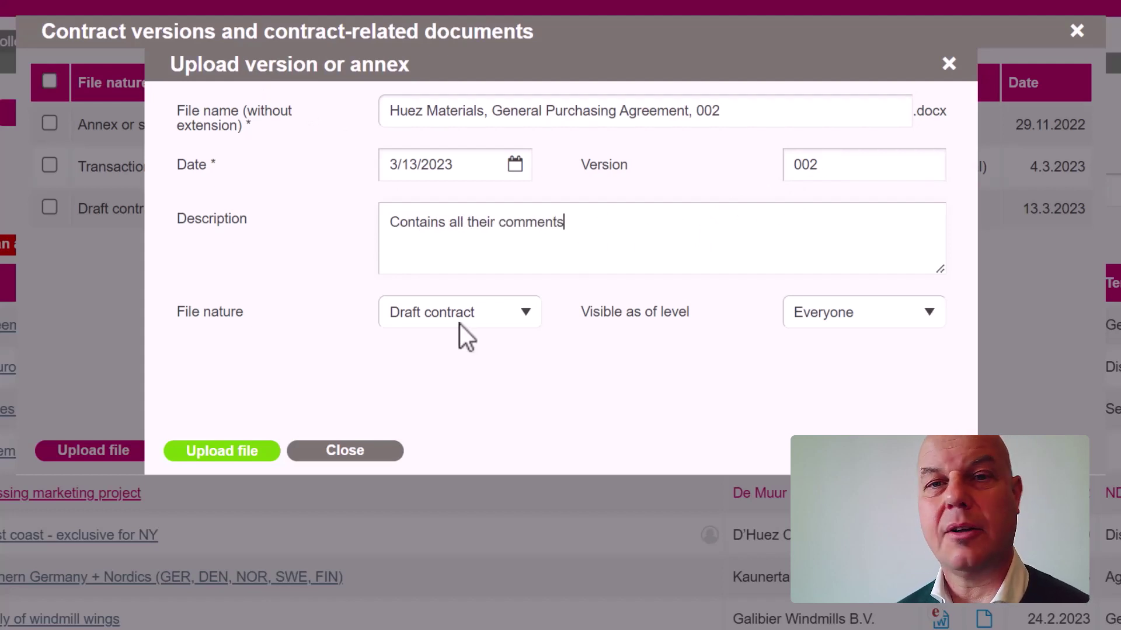
Restrict the draft contract's visibility to the Legal counsel level and upload the file.
click(832, 320)
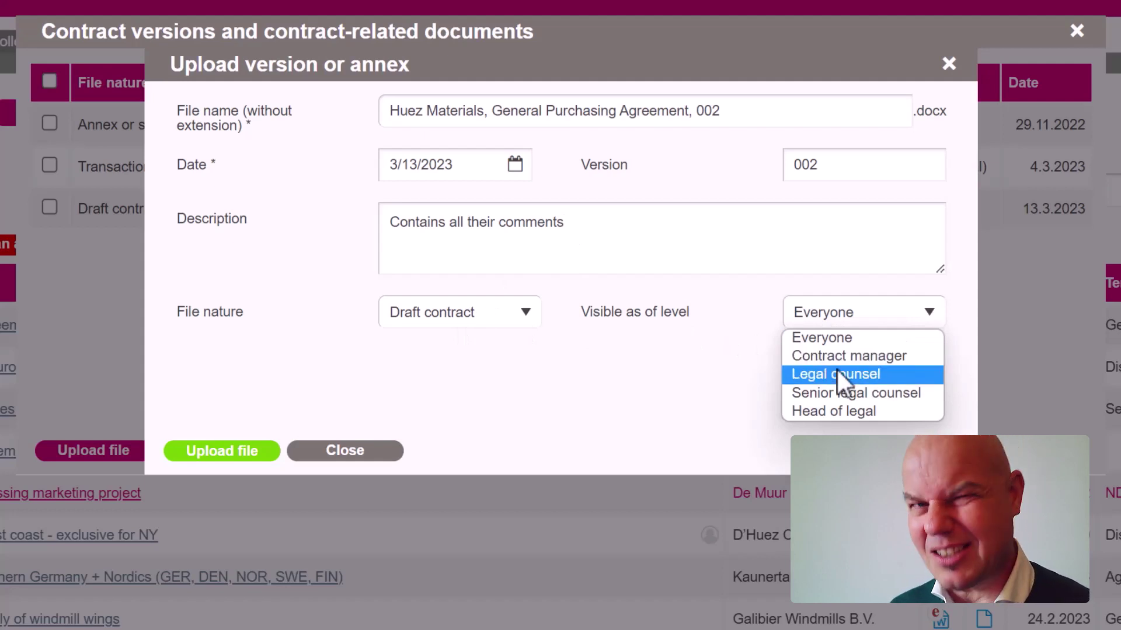
key(Escape)
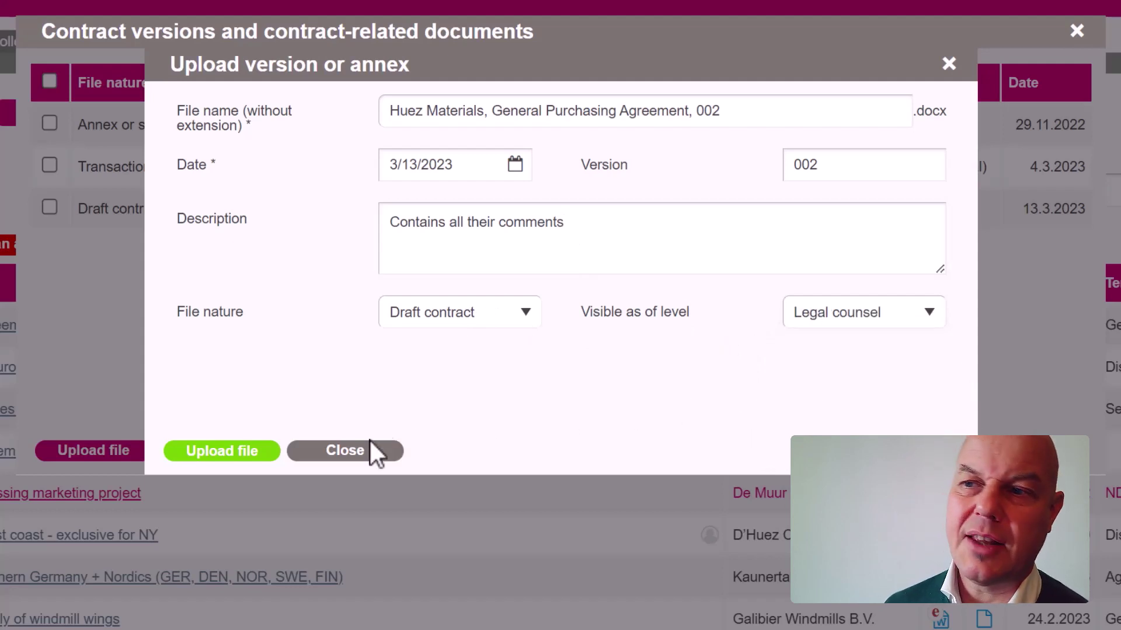
click(222, 451)
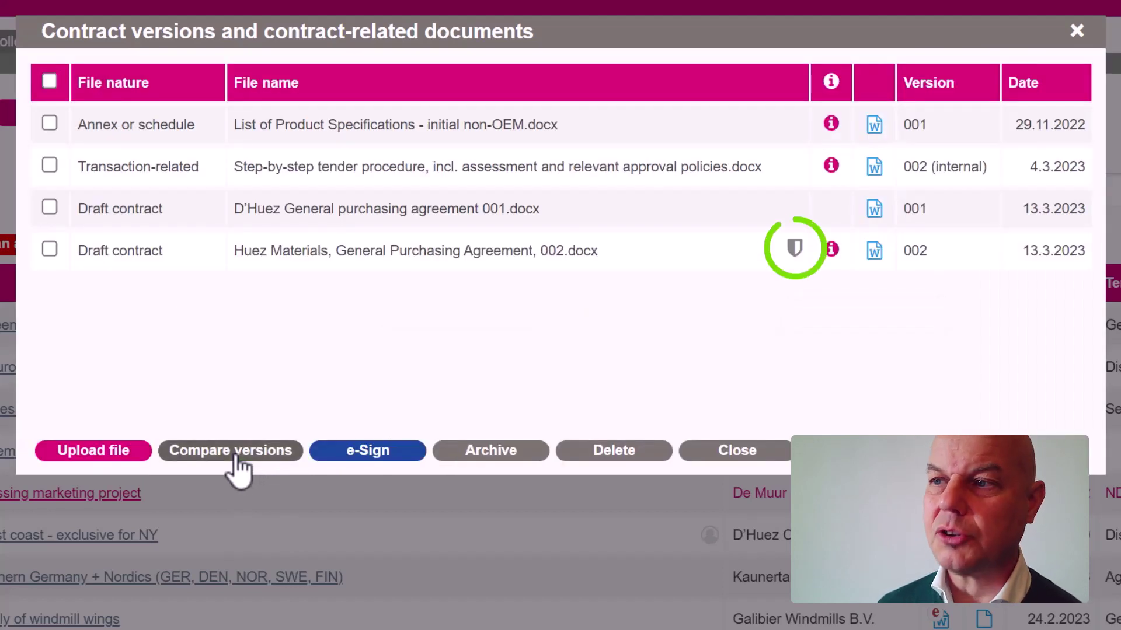
Set up a comparison of the 001 and 002 draft contracts and name the document "COMPARE Huez GPA VERSION 002 to 001".
mouse_move(796, 250)
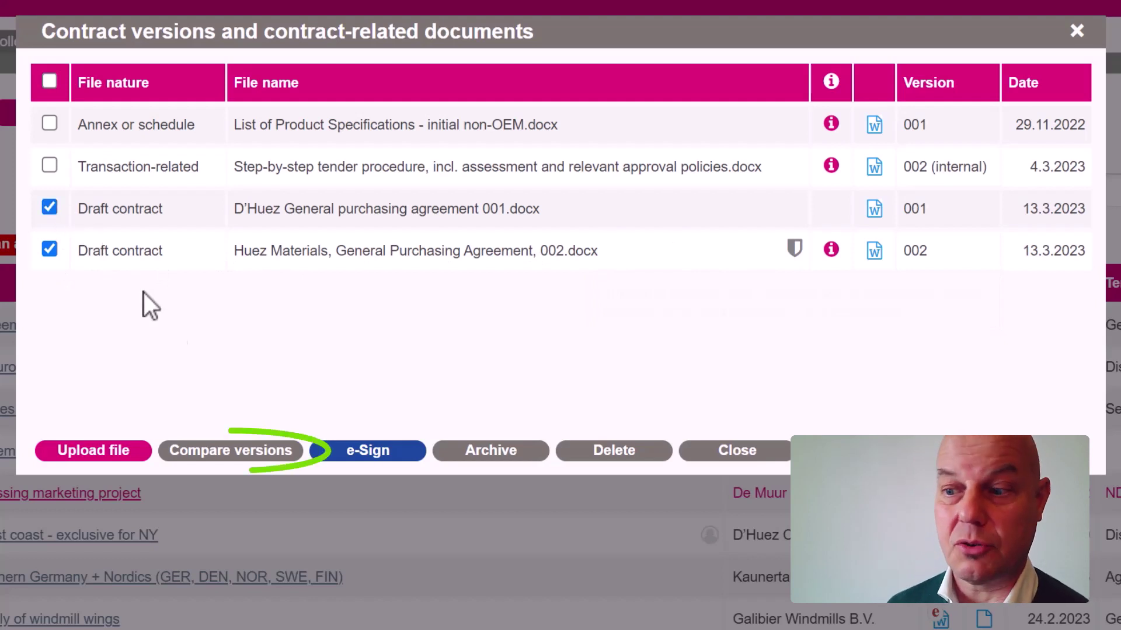
click(244, 455)
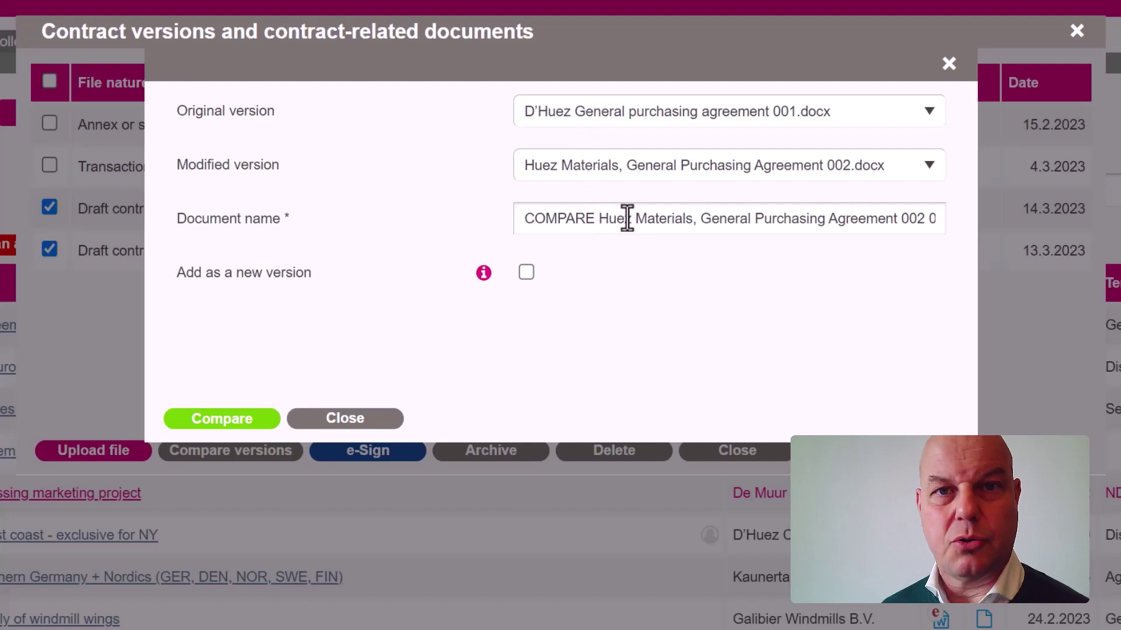
drag(636, 218, 900, 210)
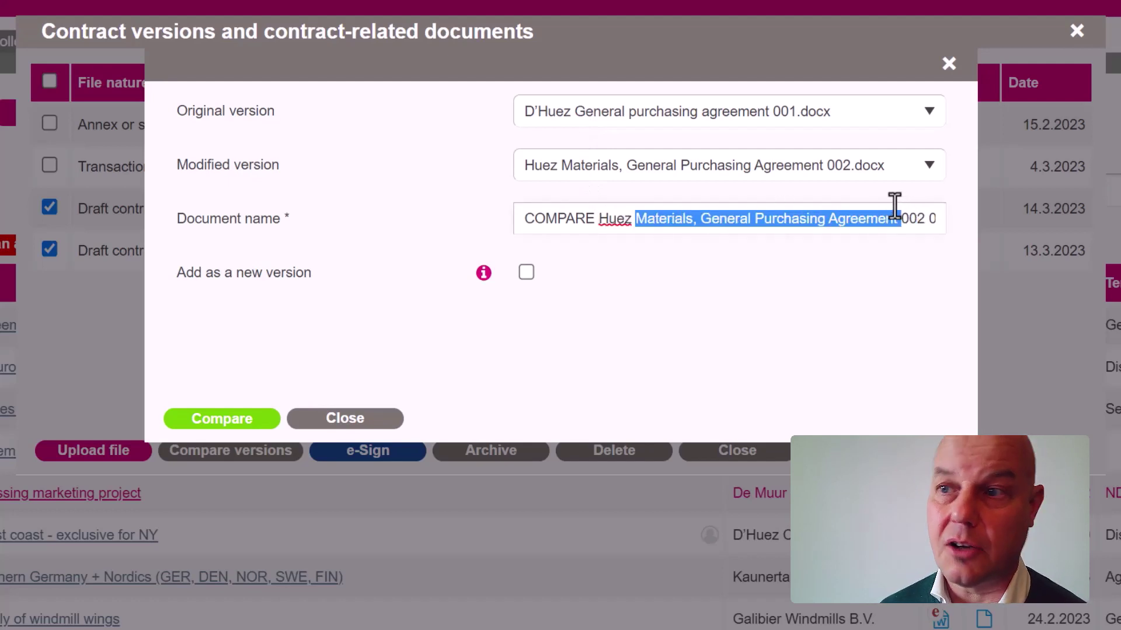
text(GPA 002 002 to D’Huez)
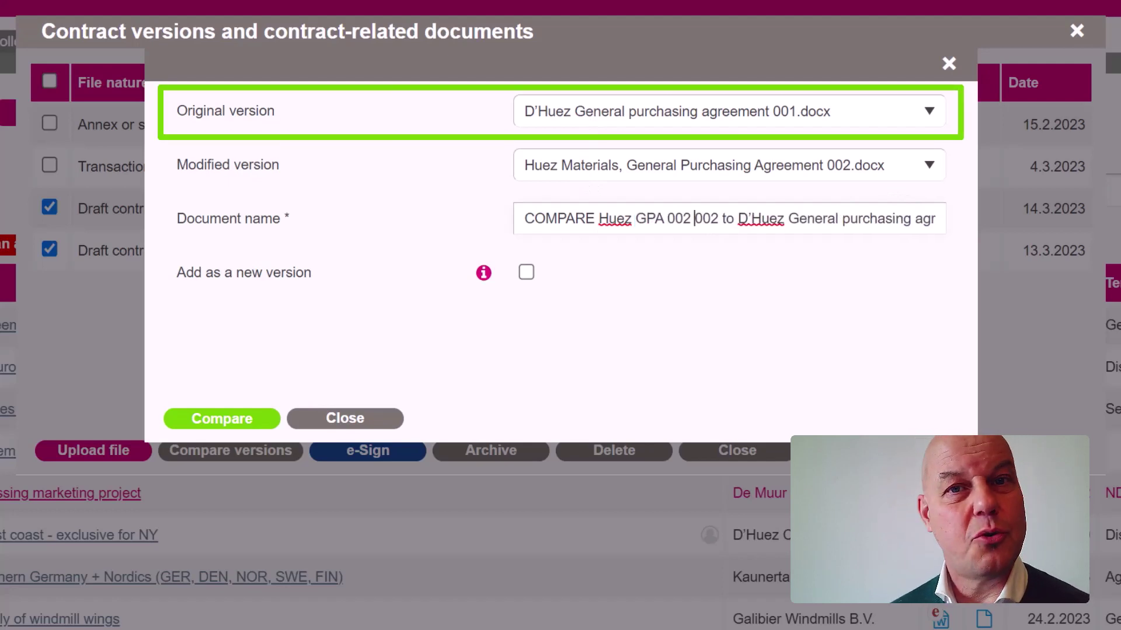
key(ctrl+shift+Right)
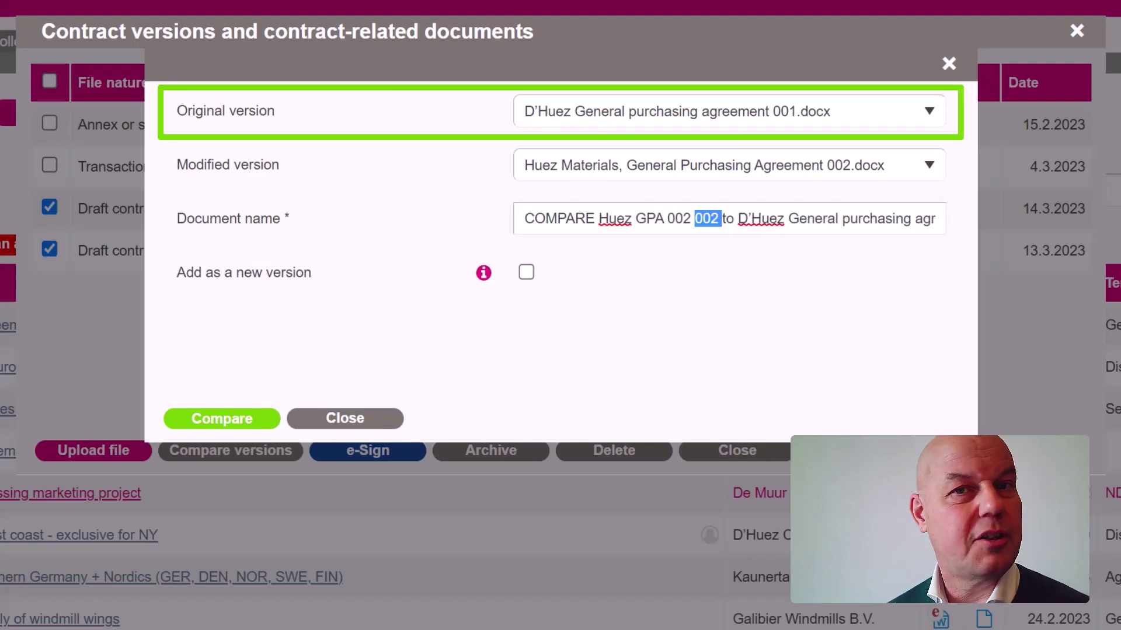
key(Delete)
key(ctrl+Right)
key(ctrl+shift+Right)
key(ctrl+shift+Right)
key(ctrl+shift+Right)
key(ctrl+shift+Right)
key(ctrl+shift+Right)
key(ctrl+shift+Right)
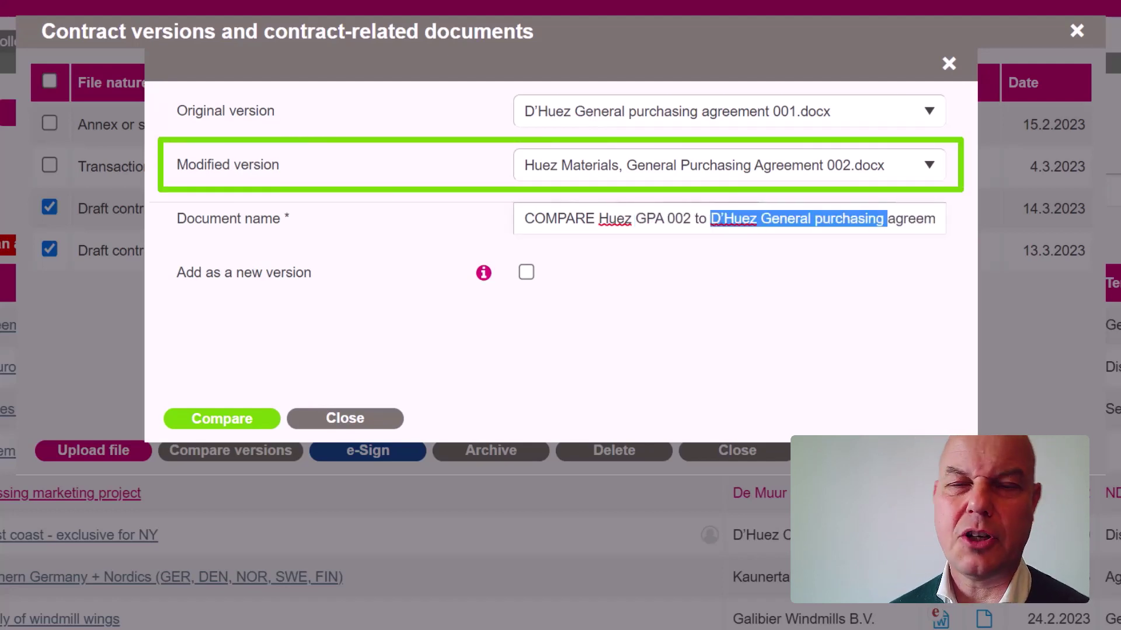
key(ctrl+shift+Left)
key(ctrl+shift+Left)
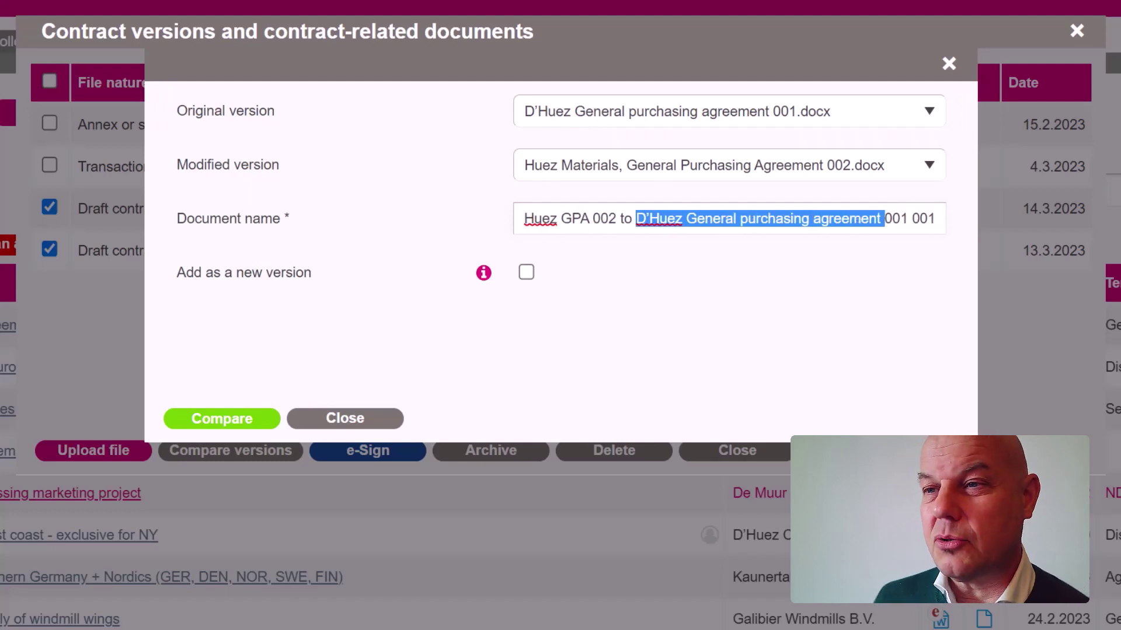
key(ctrl+shift+Right)
key(ctrl+shift+Right)
key(ctrl+shift+Left)
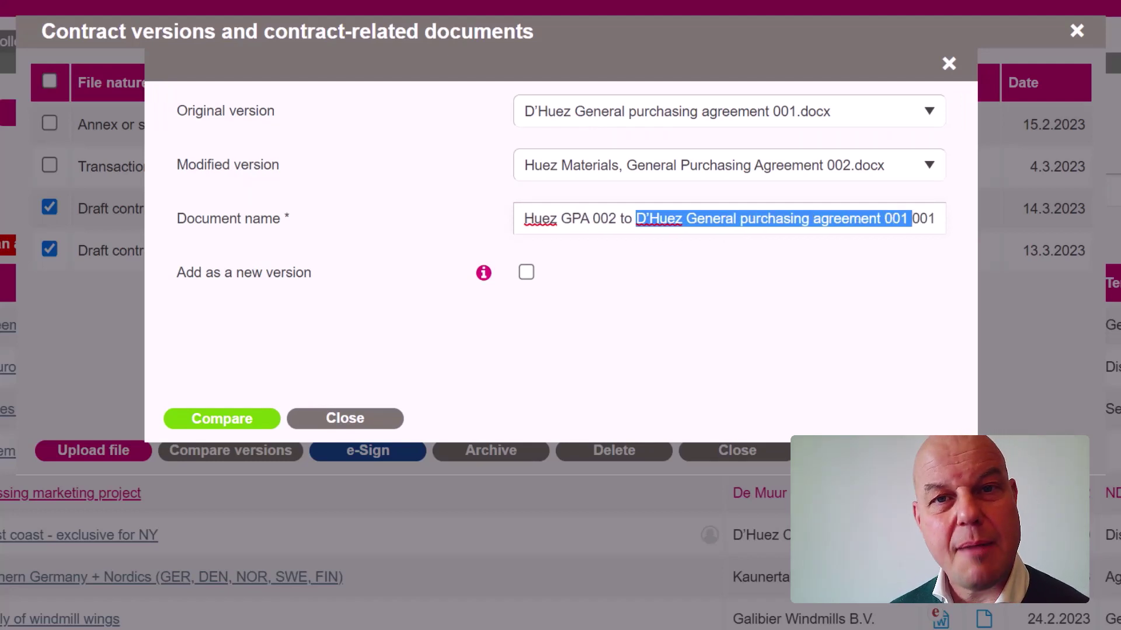
key(BackSpace)
key(ctrl+Left)
key(ctrl+Left)
text(VERSIO)
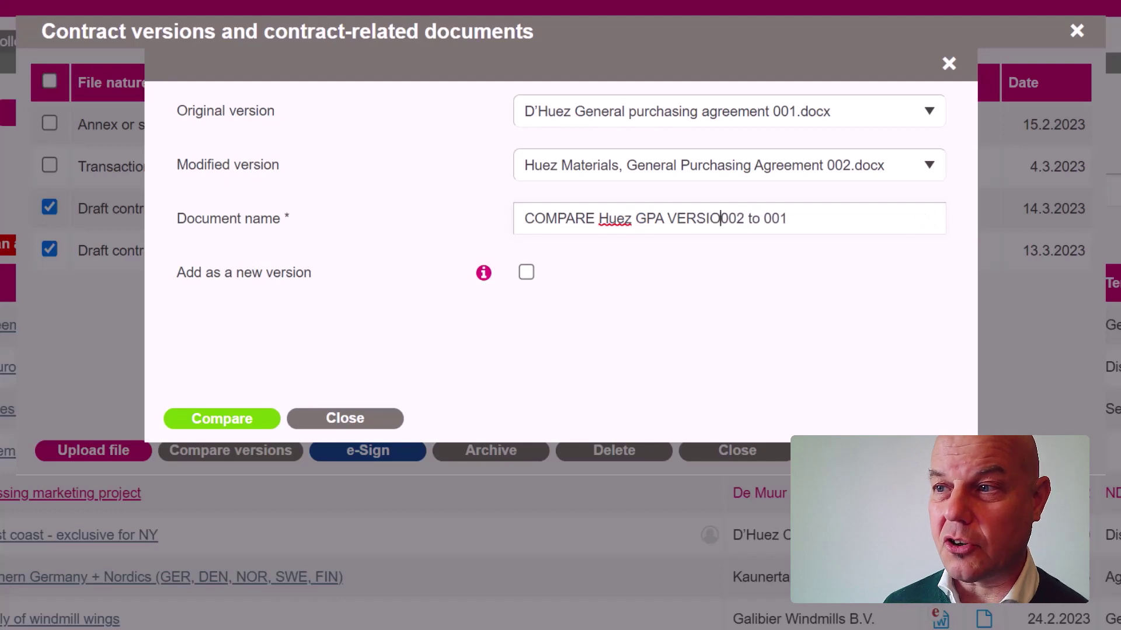
text(N)
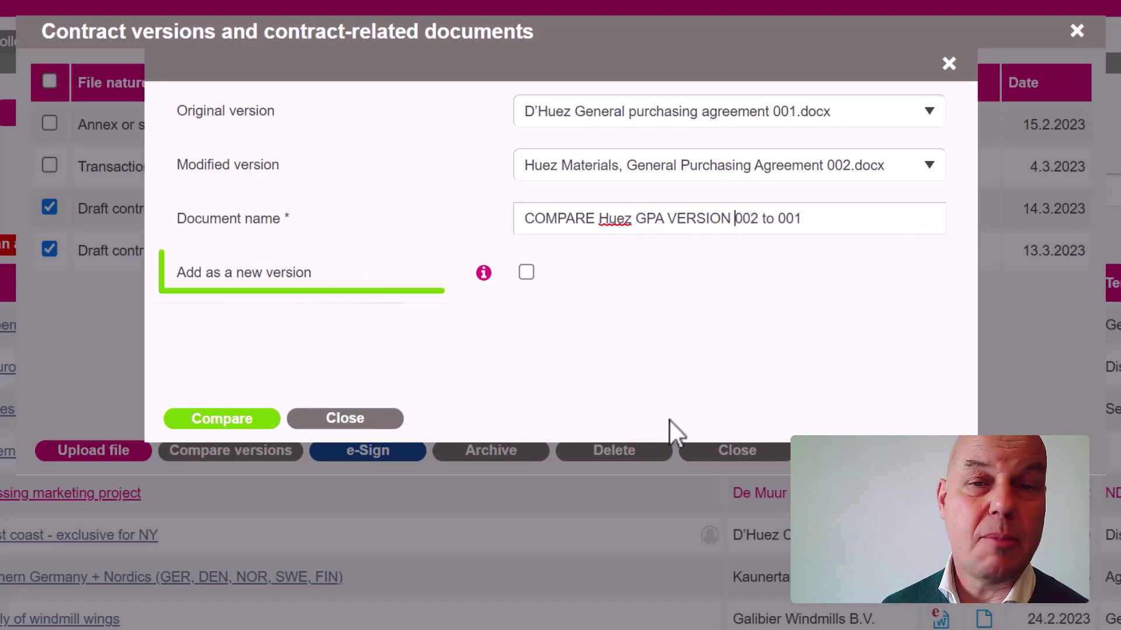
Choose to add the comparison as a new version and run it.
click(526, 273)
click(274, 418)
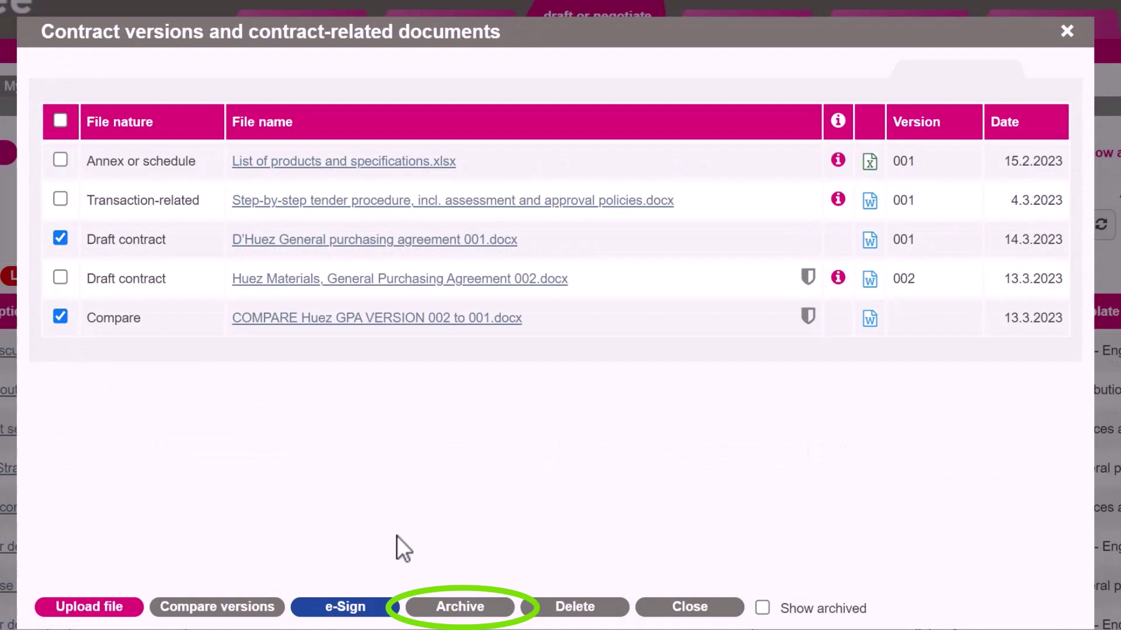
Archive the D'Huez General purchasing agreement 001 draft and the comparison document, and include archived files in the list.
click(432, 612)
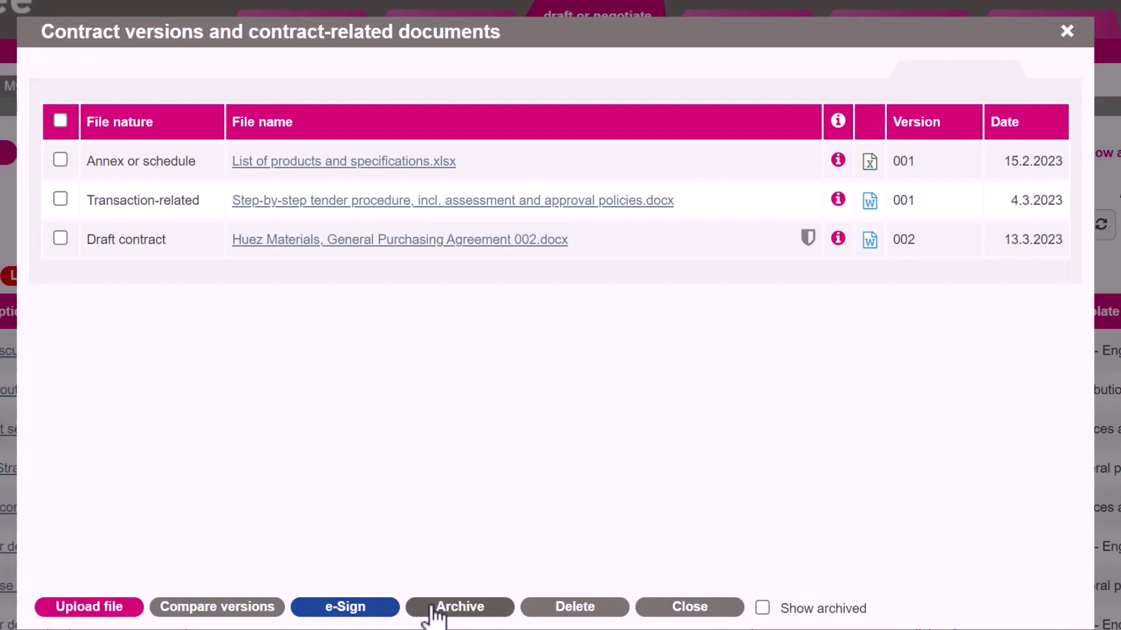
click(763, 608)
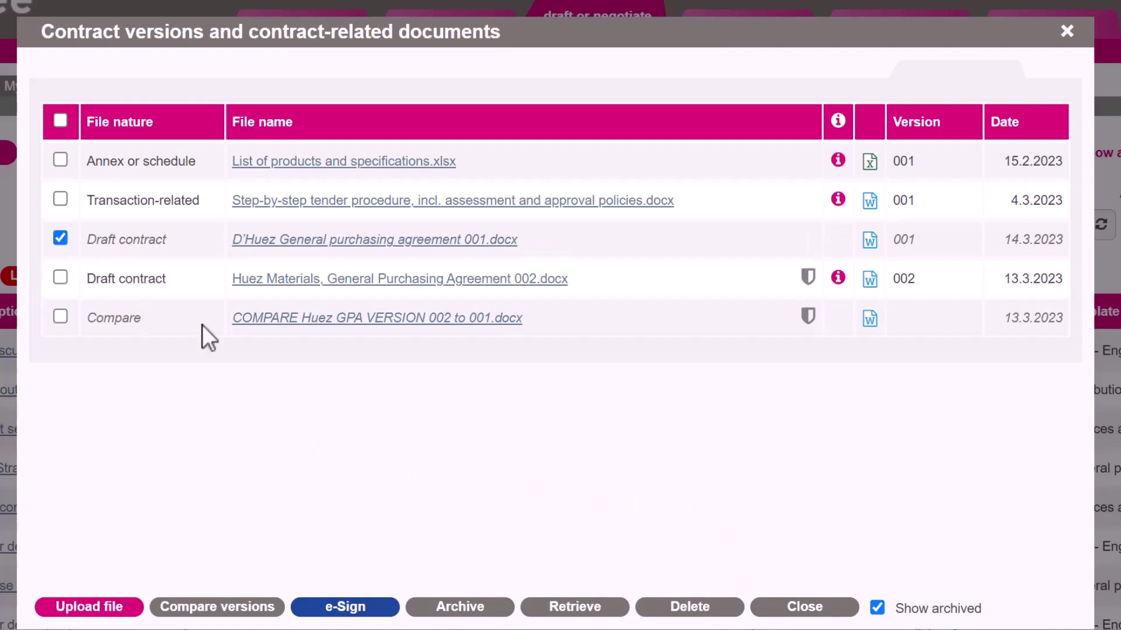
Retrieve the D'Huez General purchasing agreement 001 draft from the archive and exclude archived files from the list.
click(552, 609)
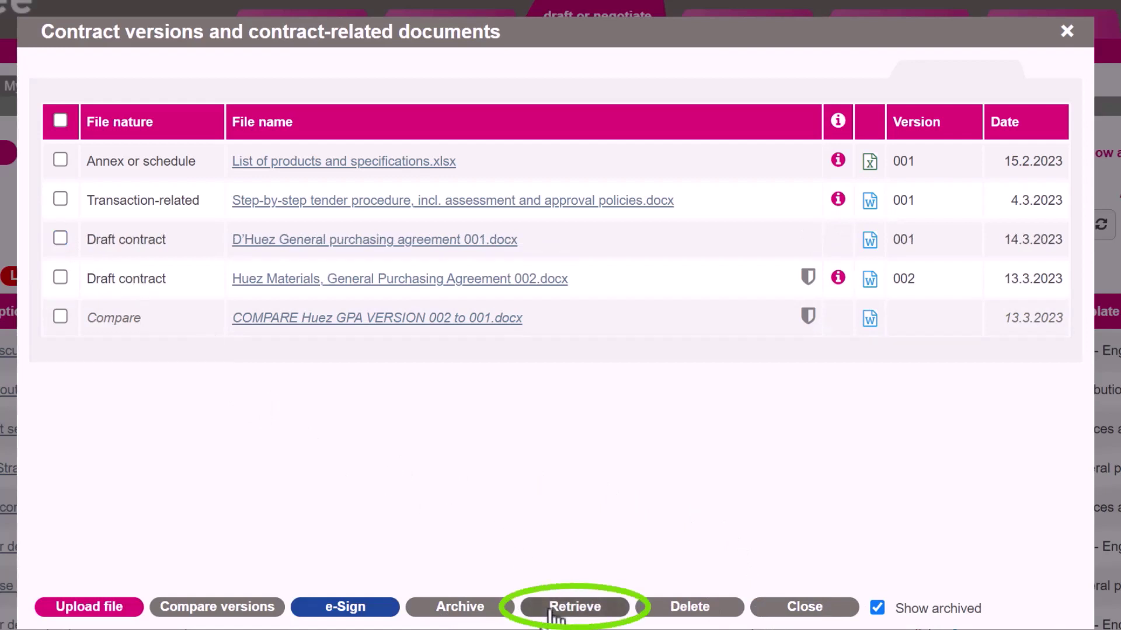
click(876, 608)
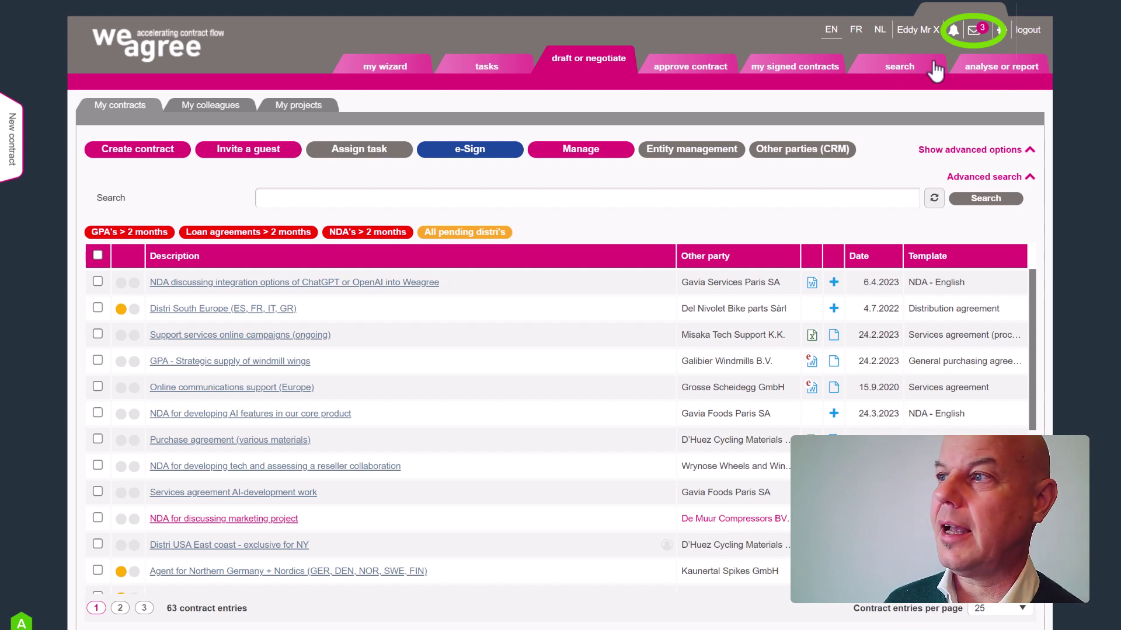
Append the e-mailed "FW: Final comments GPA" document to the "Support services online campaigns (ongoing)" contract and include the mail text.
mouse_move(976, 35)
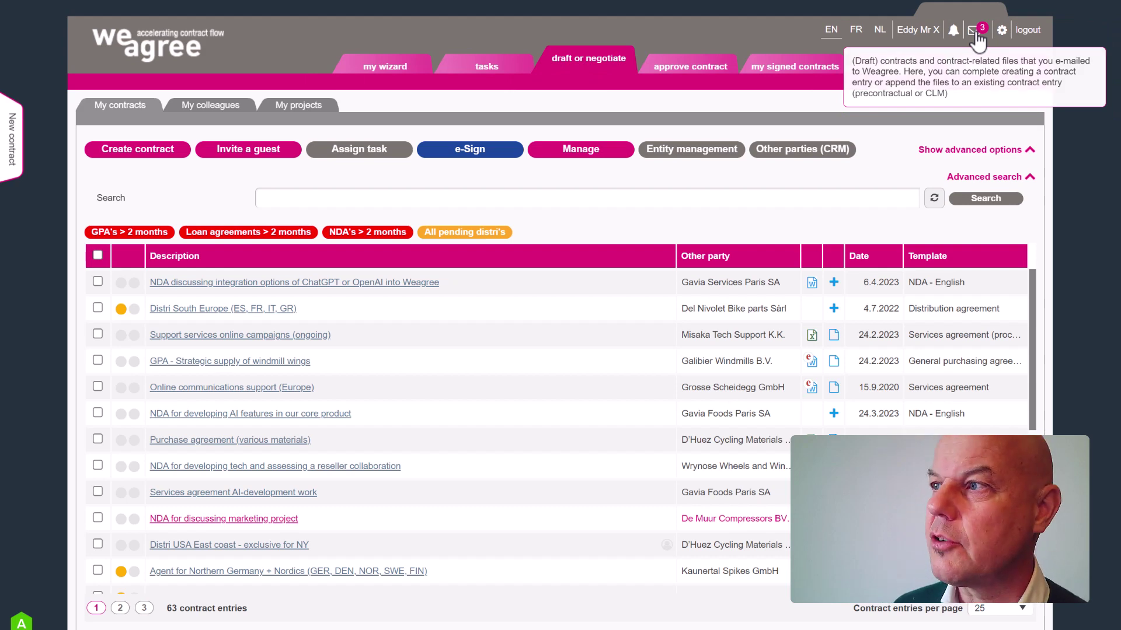
click(975, 33)
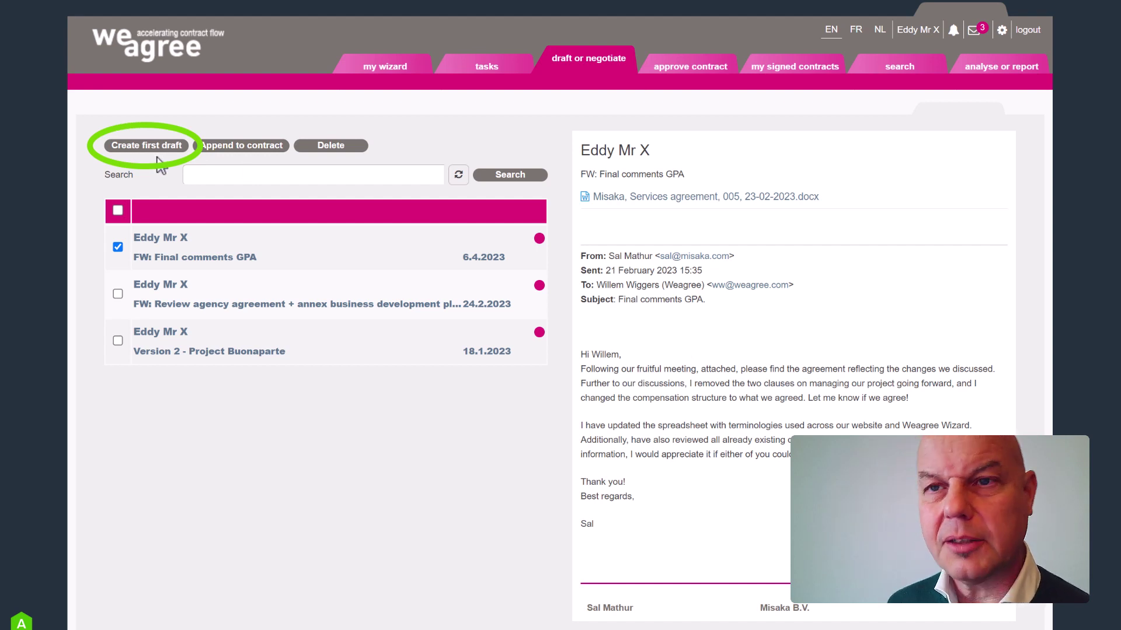
click(251, 147)
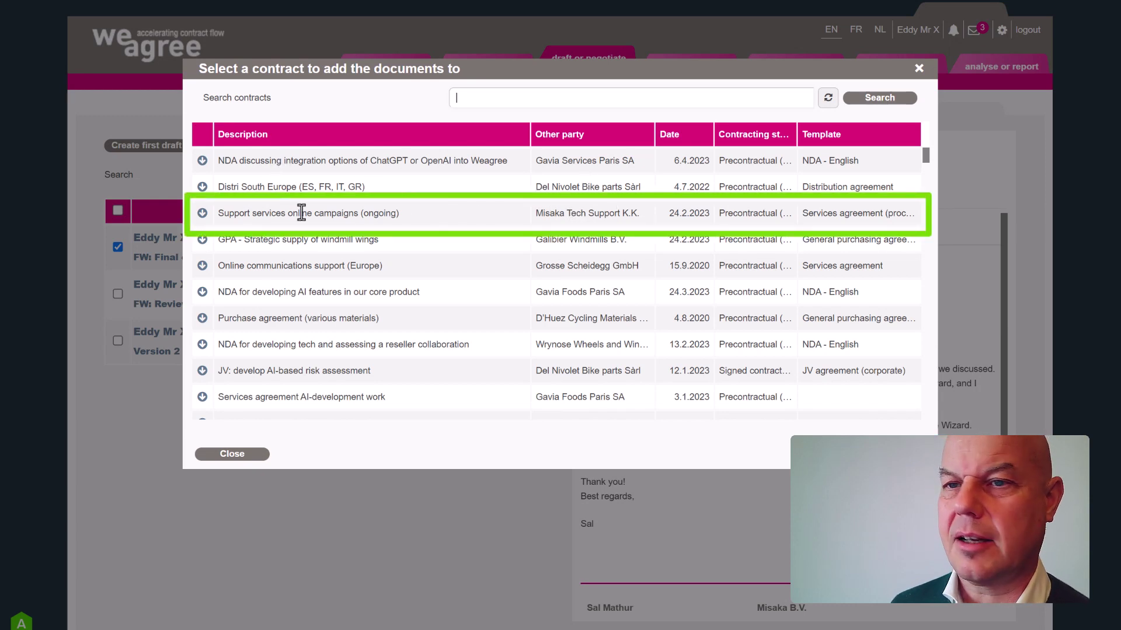
click(202, 214)
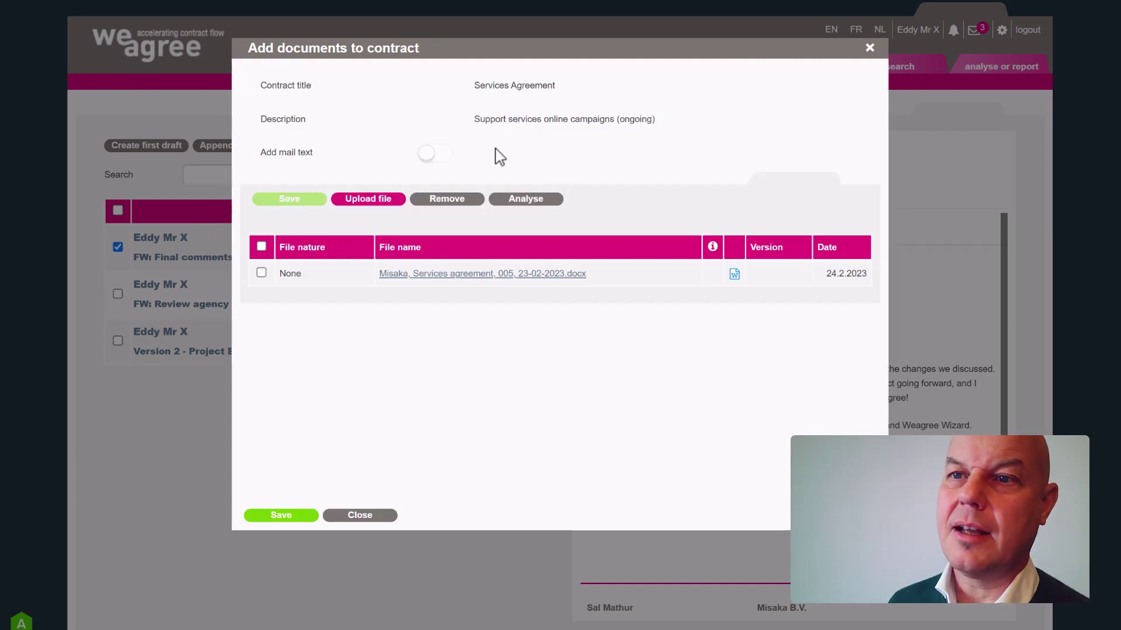
click(448, 155)
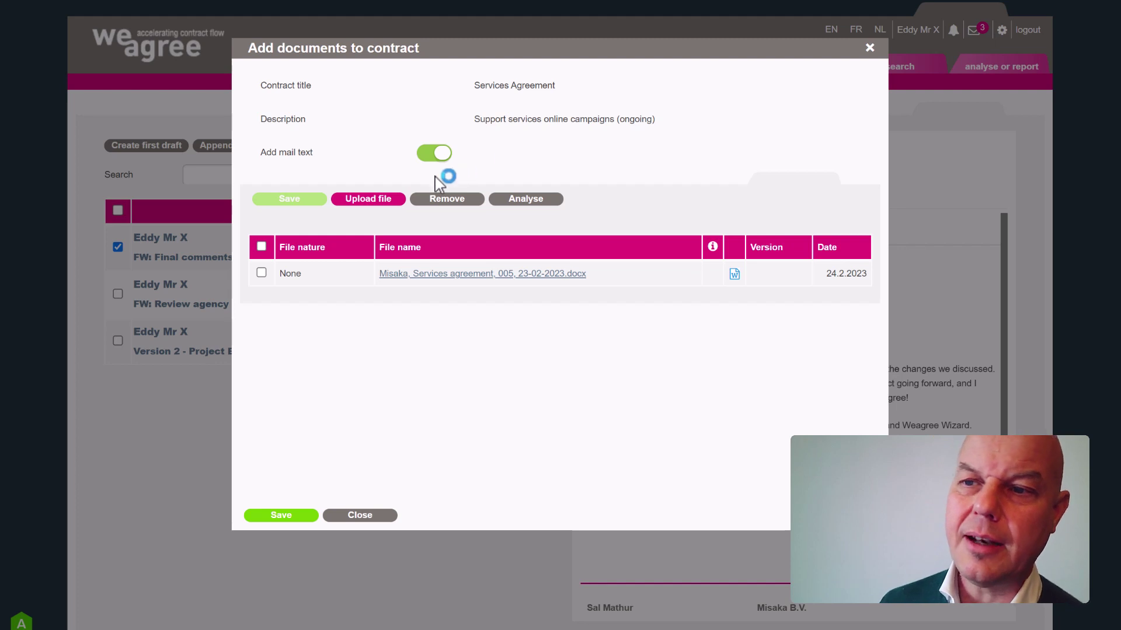
Rename the attached document "Misaka, Services agreement, 005", set its version to 005 and describe it as "Final comments after our meeting".
click(405, 280)
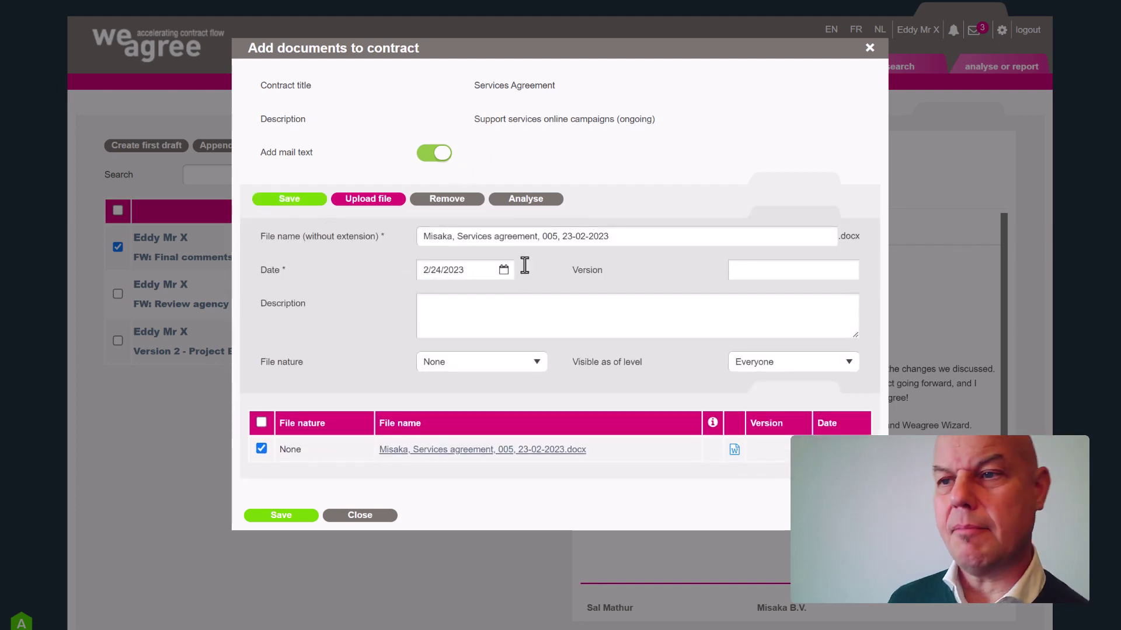
click(772, 268)
text(005)
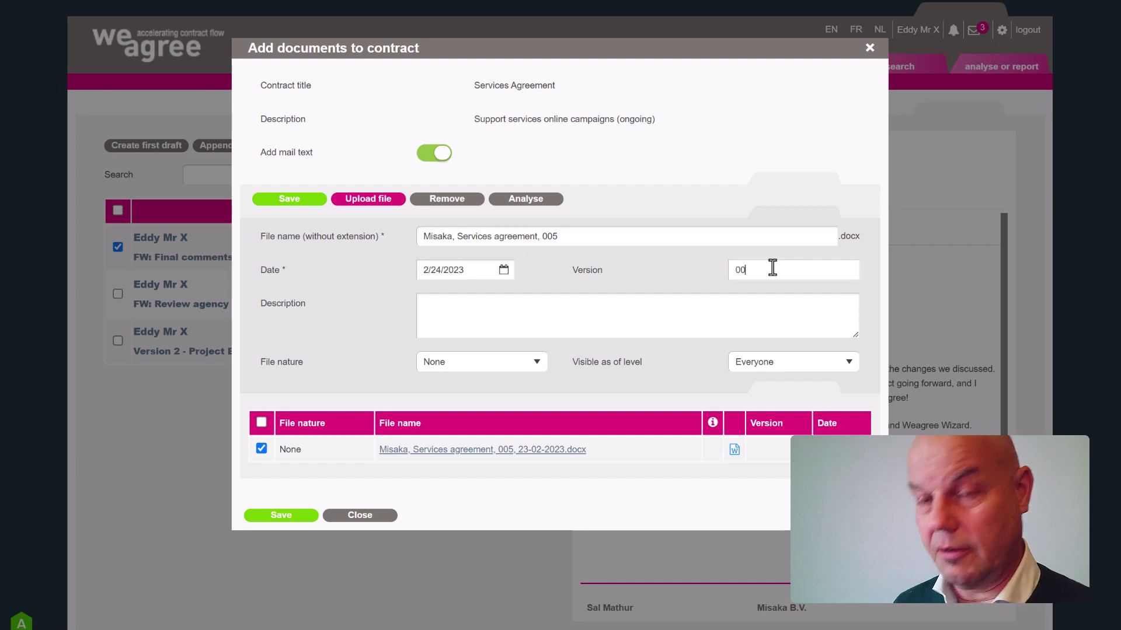
click(487, 302)
text(Final com)
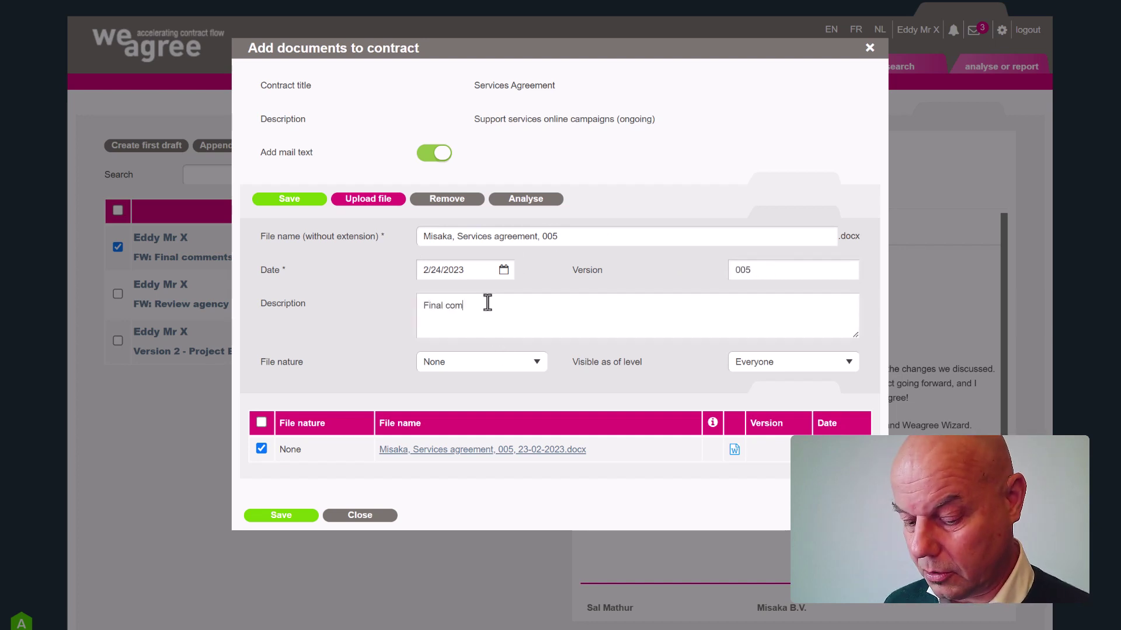
text(ments drafter o)
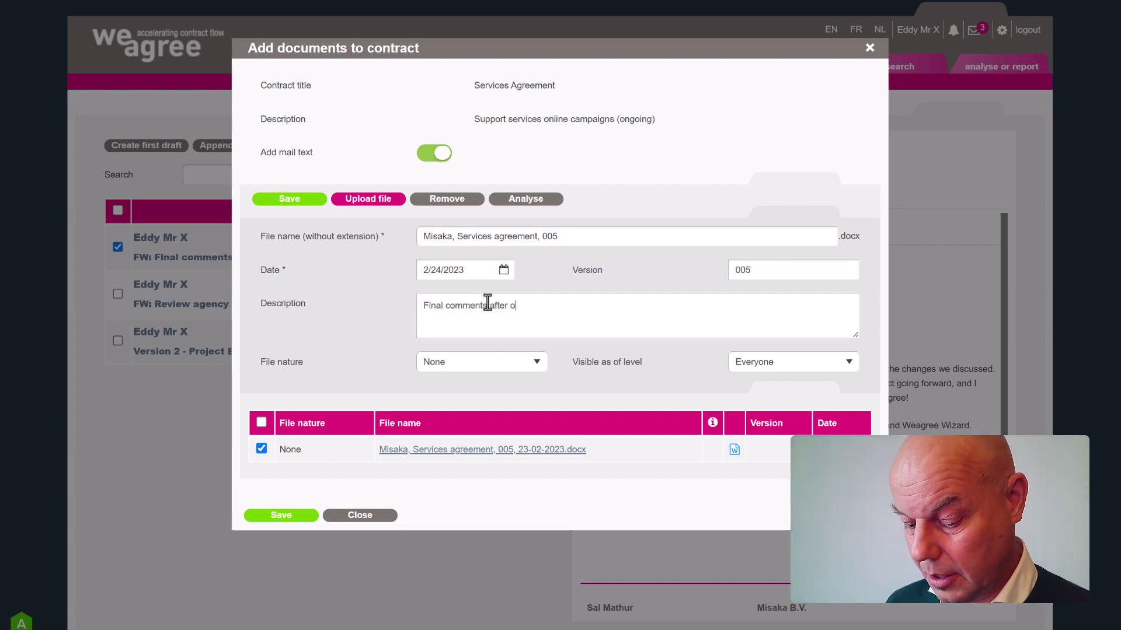
text(ur meeting)
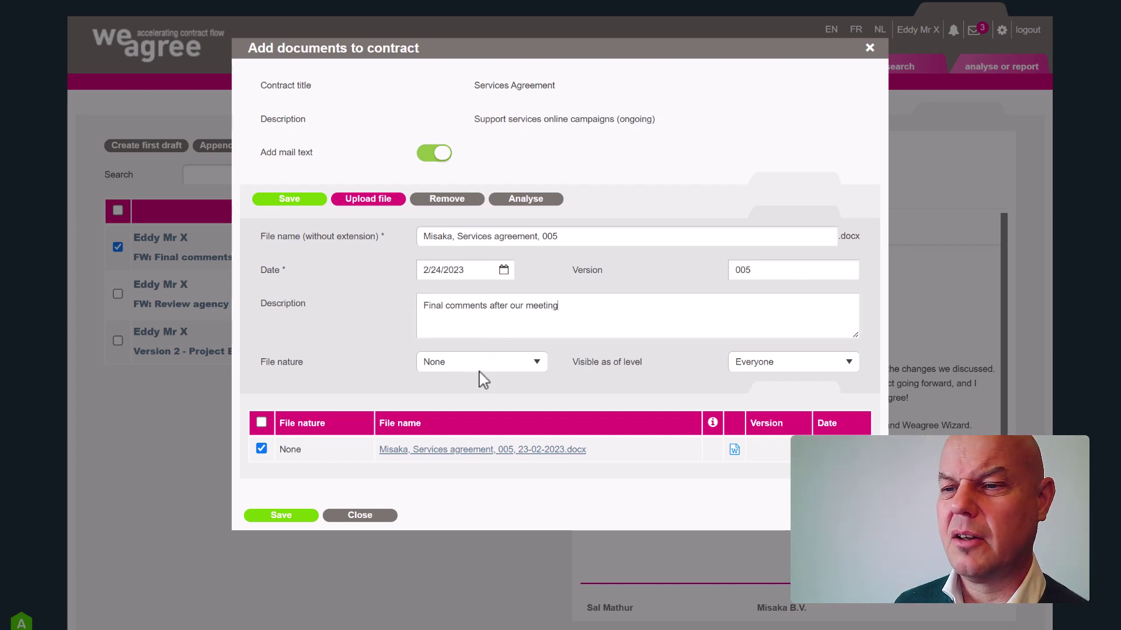
Classify the attached Misaka document as a Draft contract and save its file details.
click(479, 367)
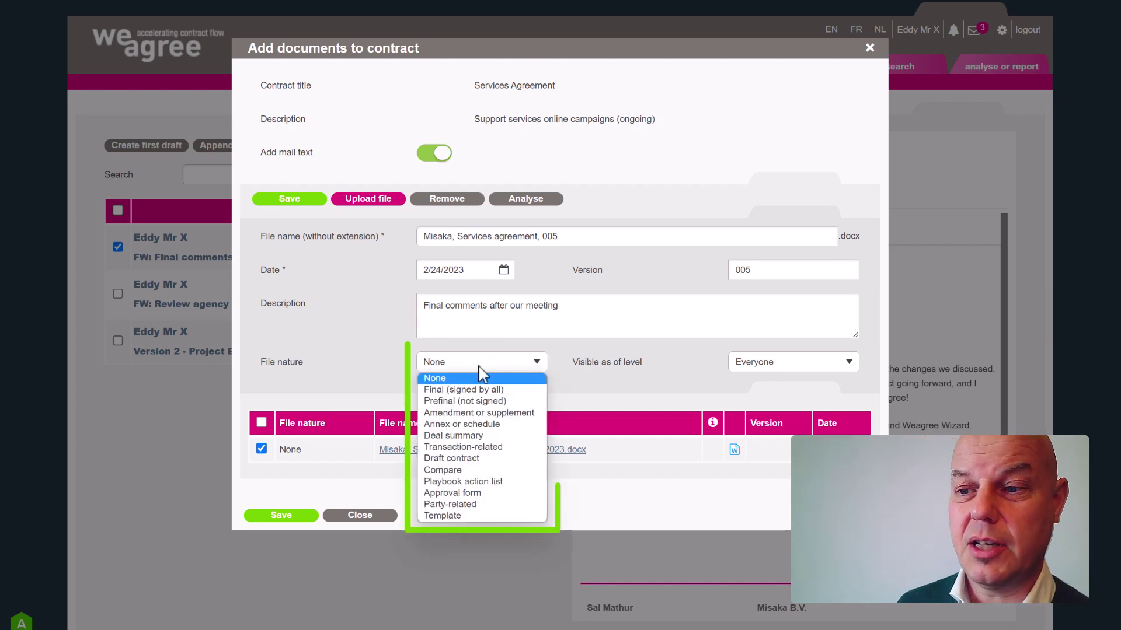
click(461, 458)
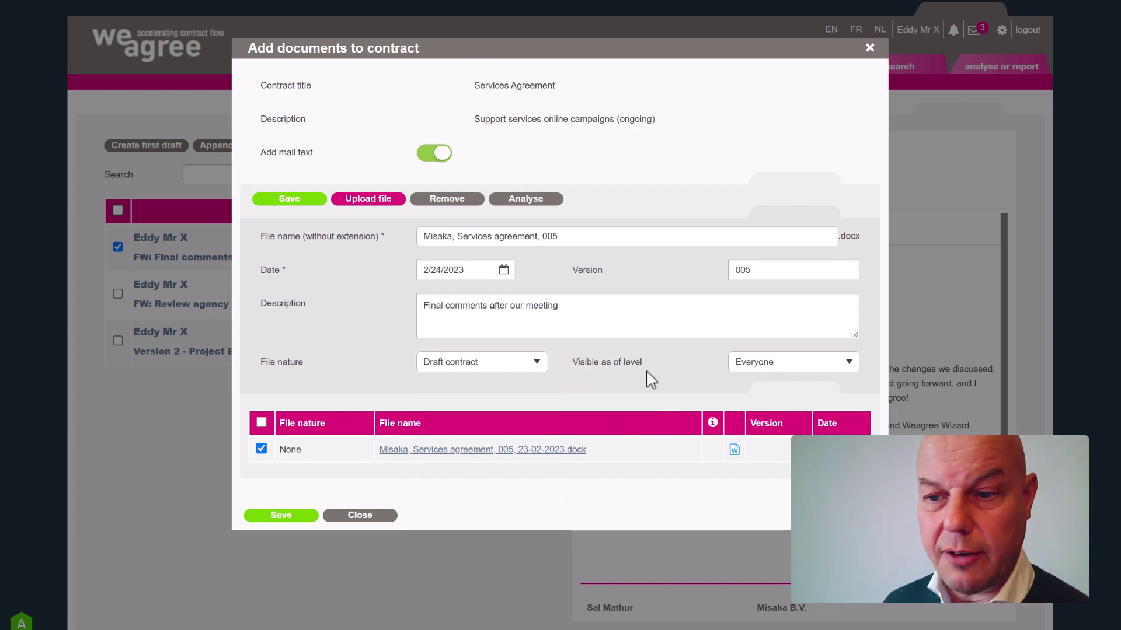
click(296, 200)
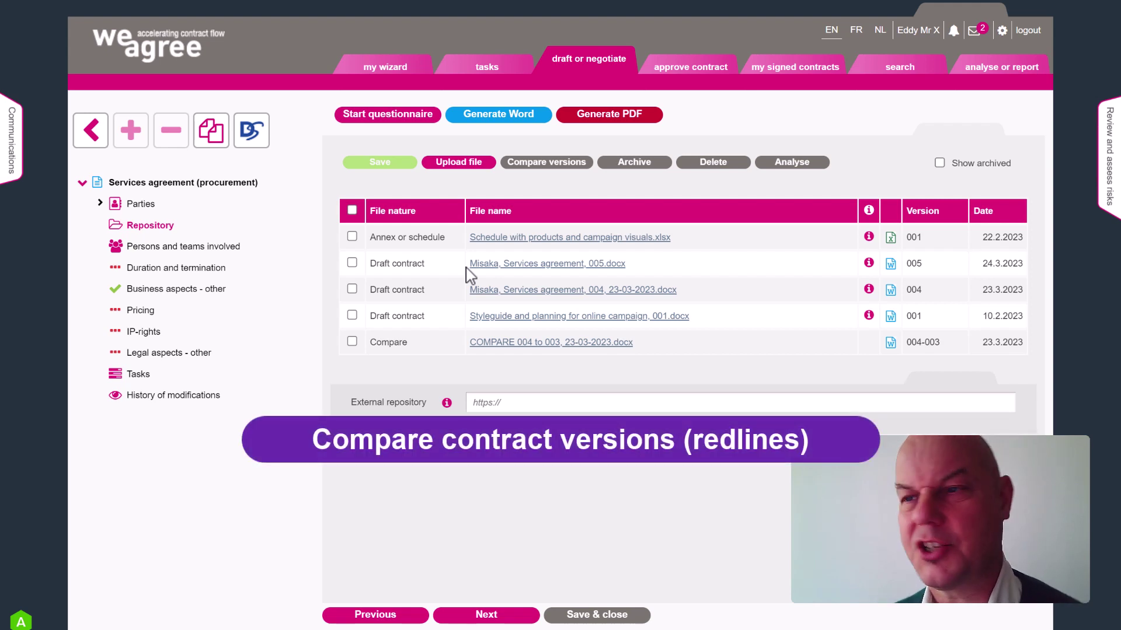
Set up a comparison between the 005 and 004 drafts of the Misaka services agreement.
click(352, 262)
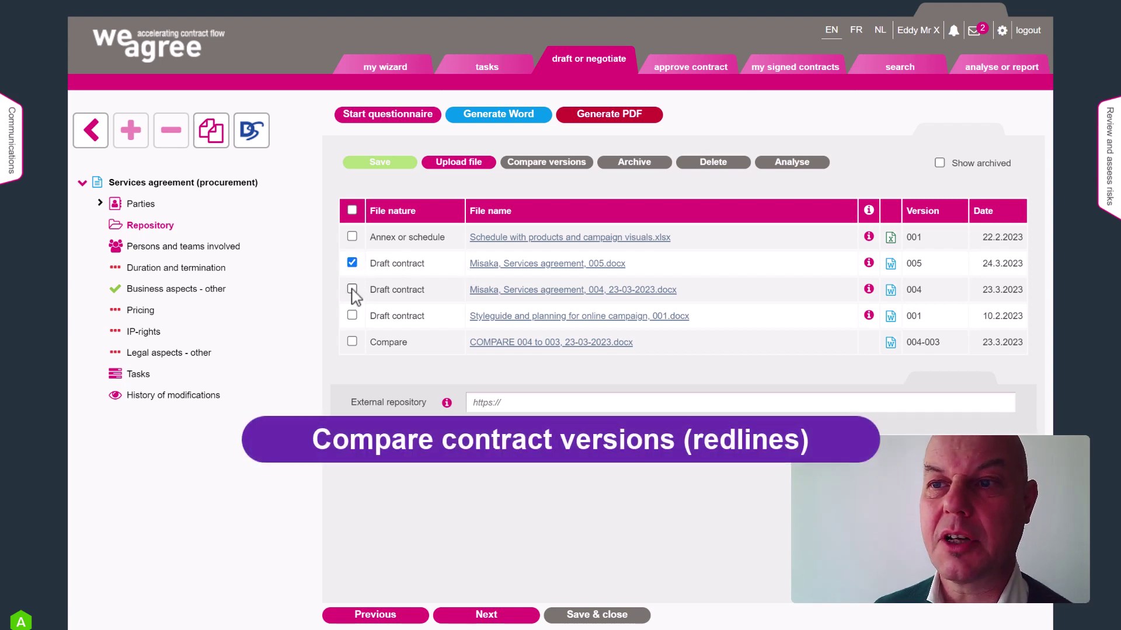
click(352, 289)
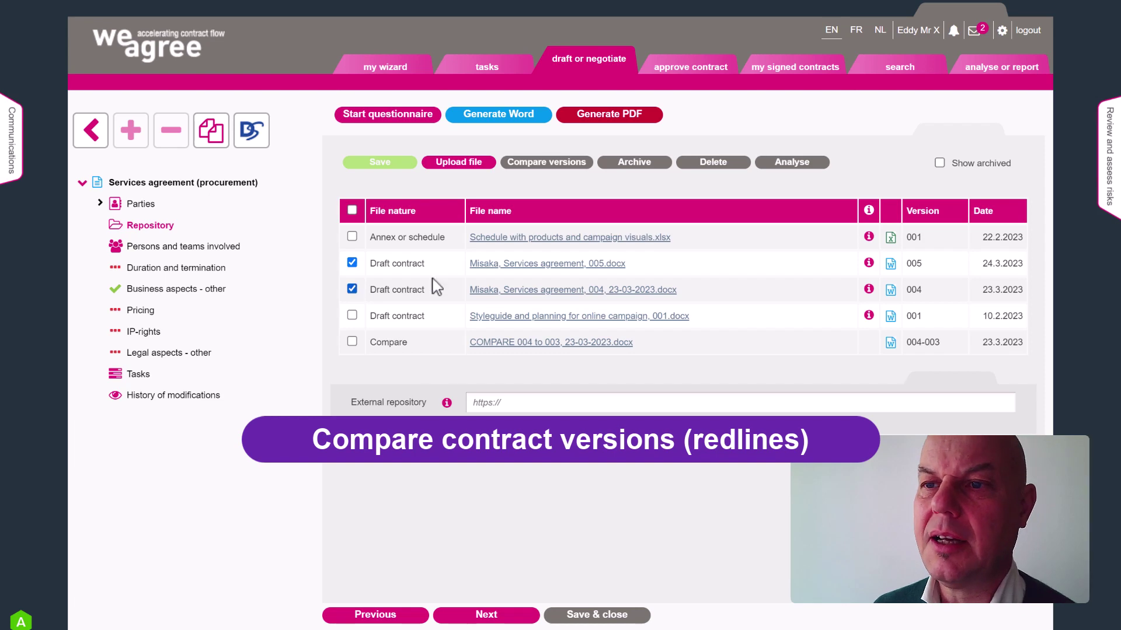
click(546, 163)
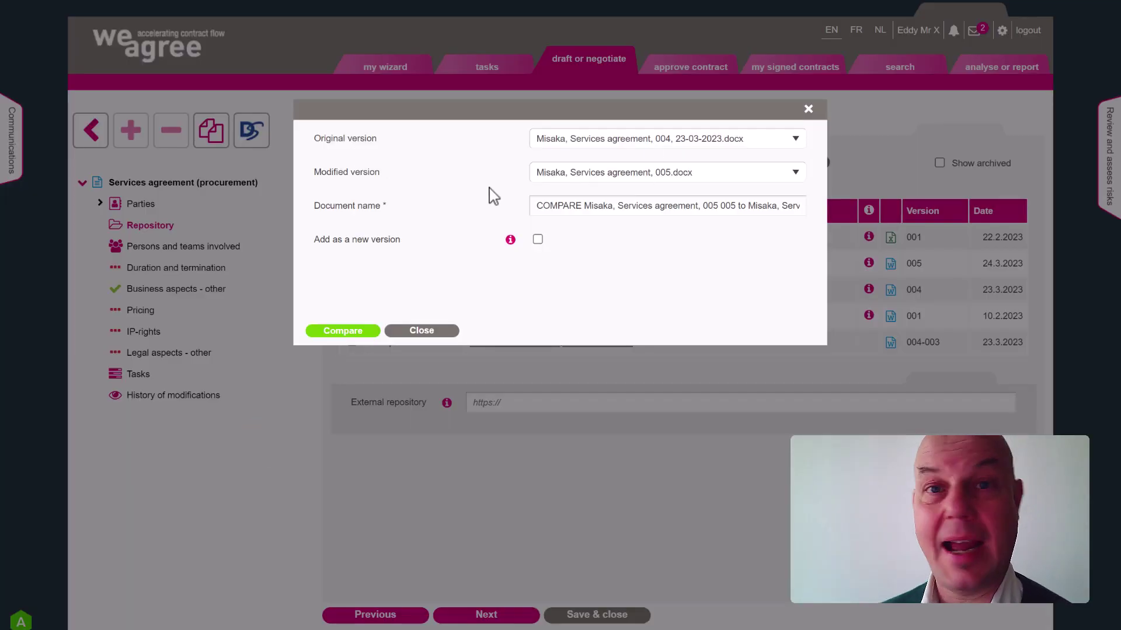
click(585, 206)
key(ctrl+shift+Right)
key(ctrl+shift+Right)
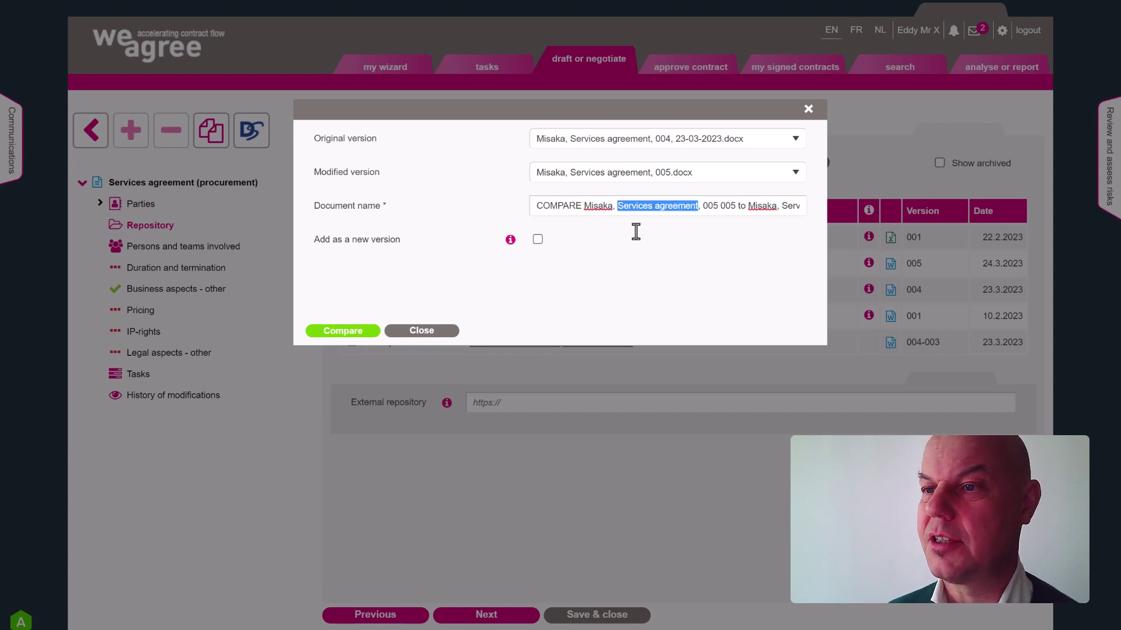
key(ctrl+shift+Right)
key(Delete)
key(ctrl+Right)
key(ctrl+Right)
key(ctrl+shift+Right)
key(ctrl+shift+Right)
key(ctrl+shift+Right)
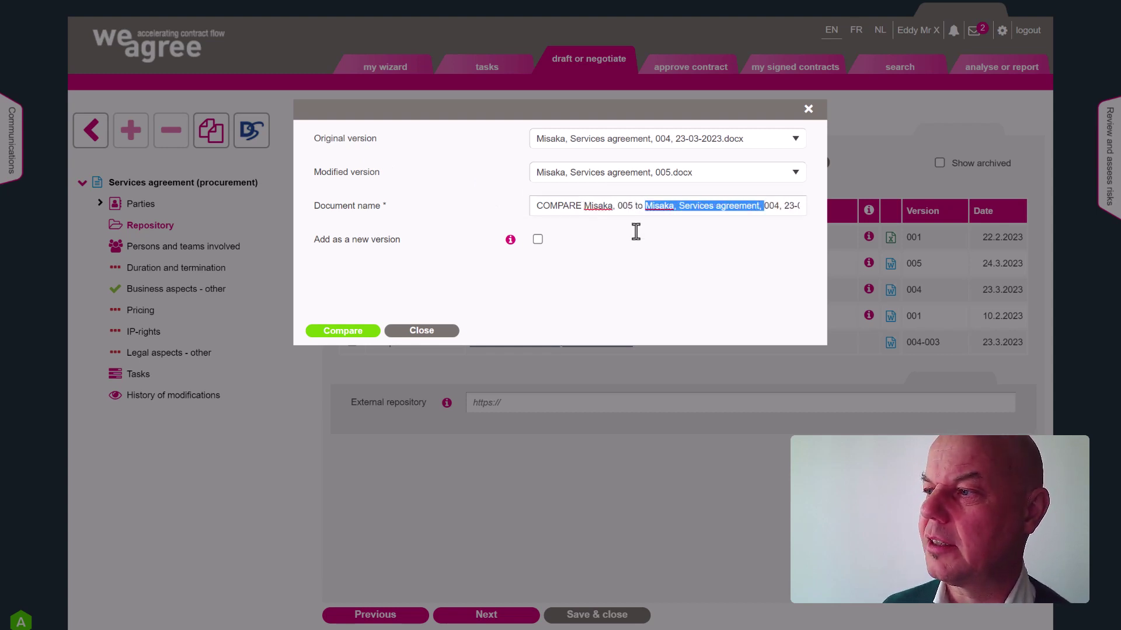
key(Delete)
click(538, 239)
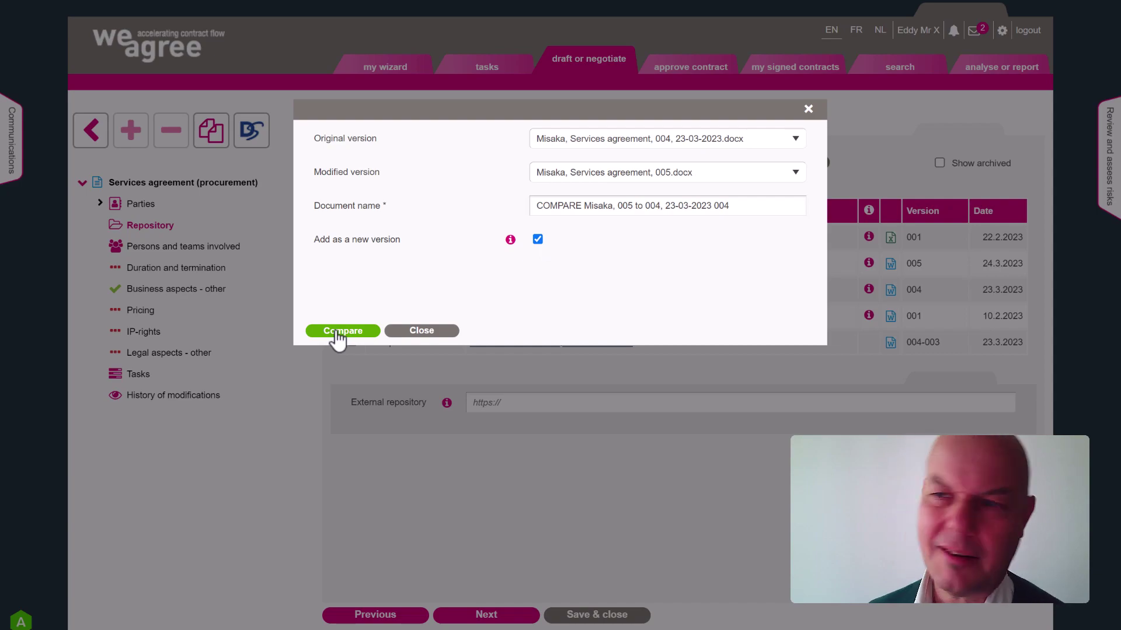
click(342, 331)
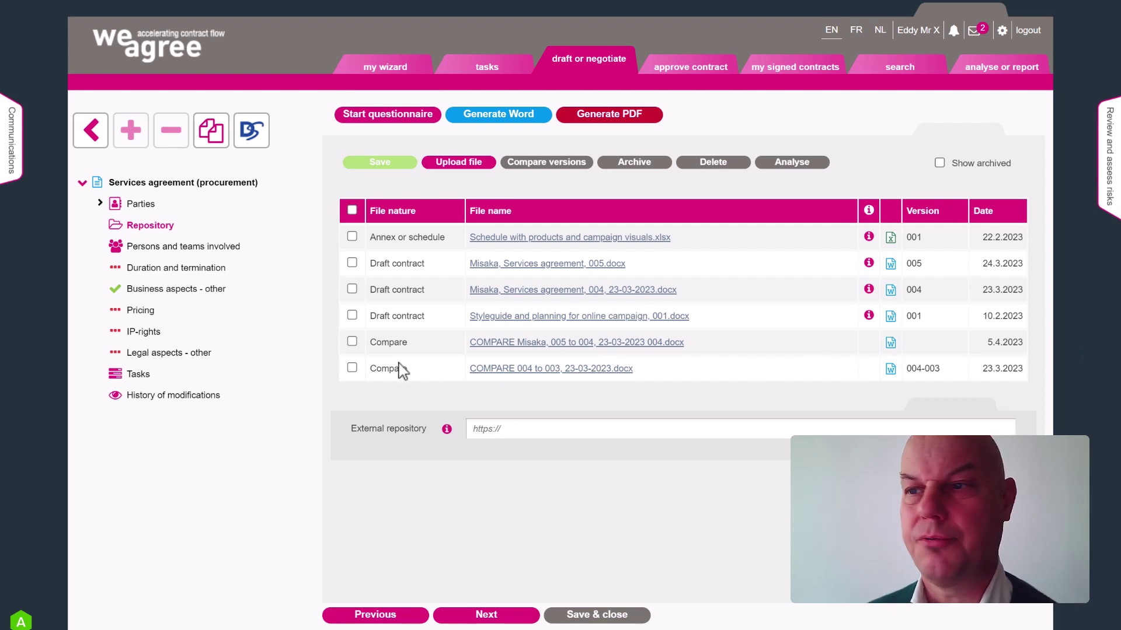
Archive both comparison documents and the Misaka services agreement 004 draft.
click(352, 368)
click(352, 341)
click(352, 289)
click(634, 164)
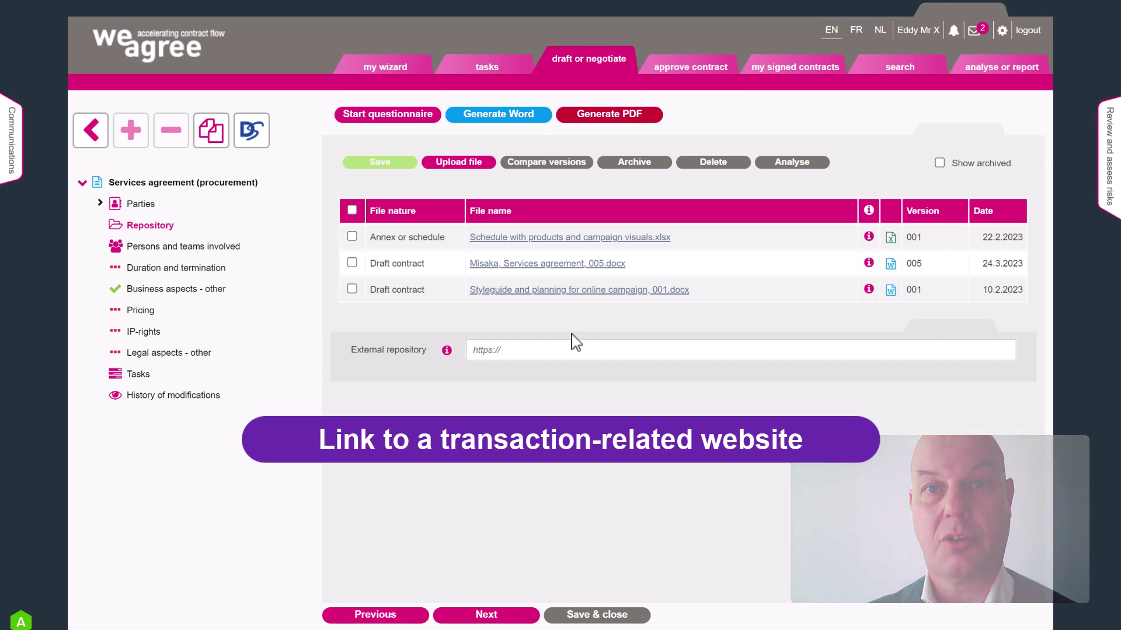
Enter an https: link as the contract's external repository.
text(https:)
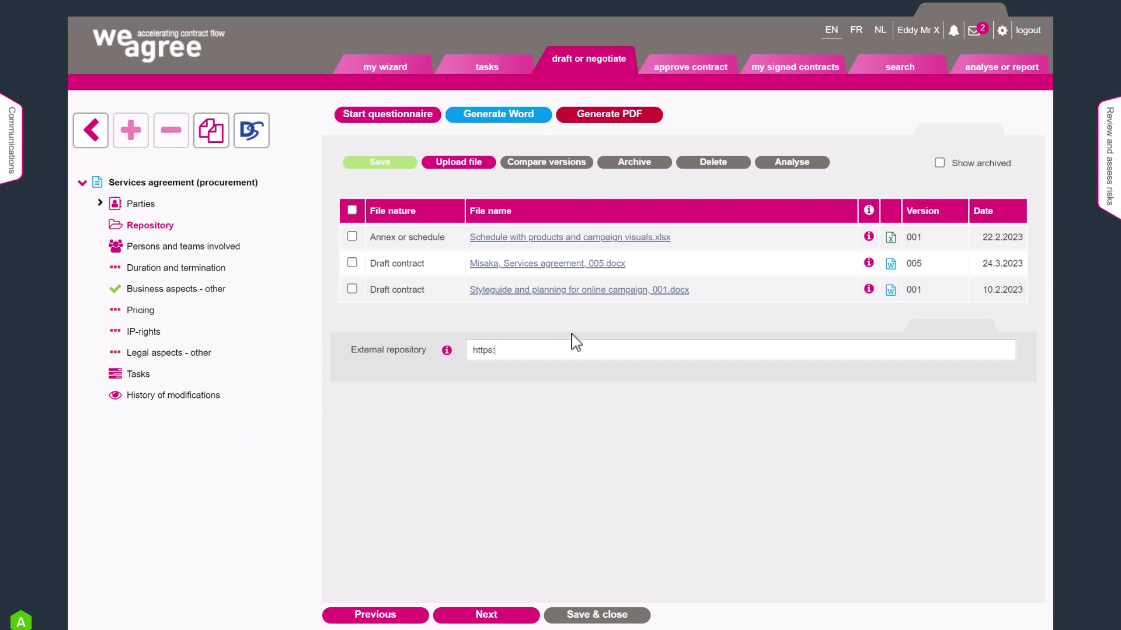